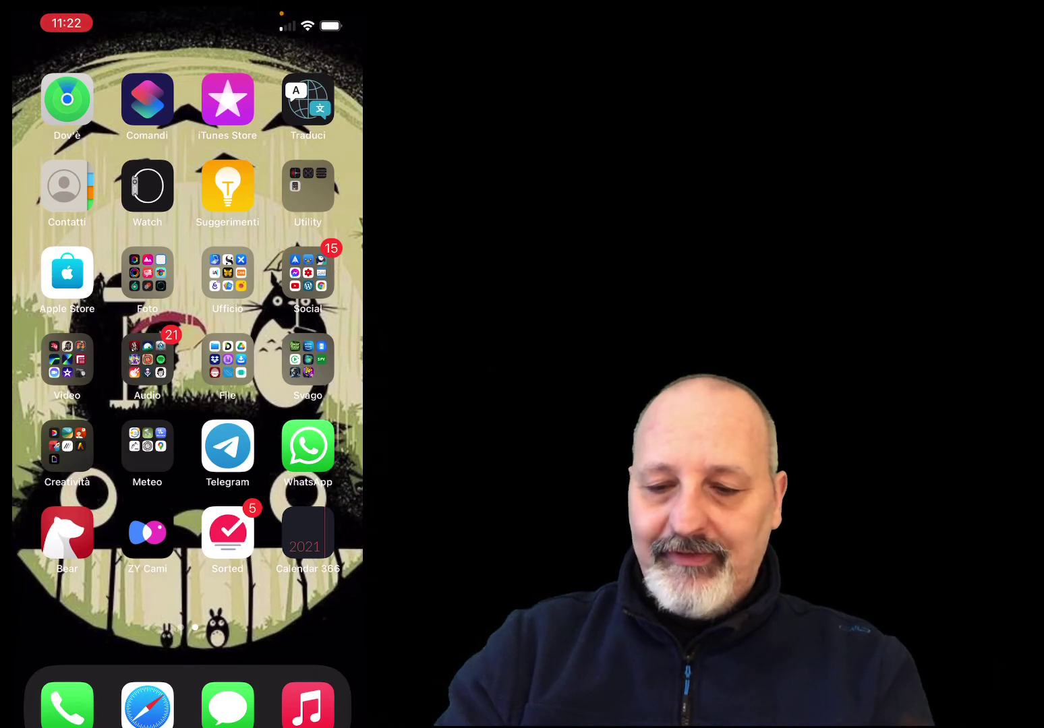
Play the 0:19 yellow-room Casa video from the Photos Recents album, then return to the grid
left_click_drag(81, 337, 303, 337)
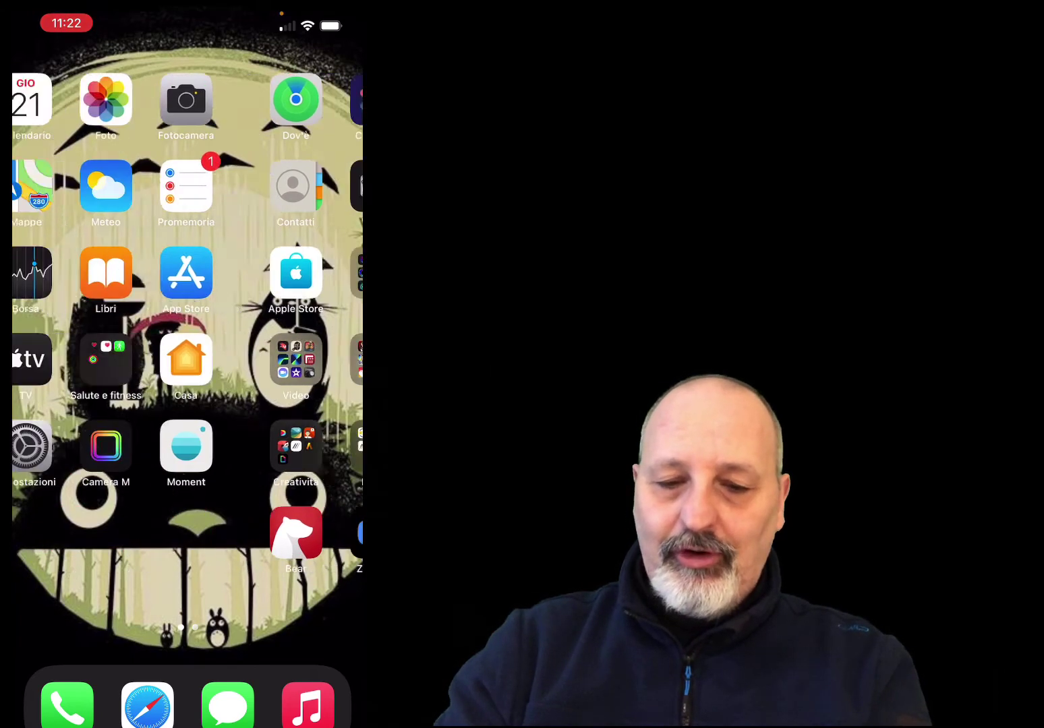
left_click(226, 99)
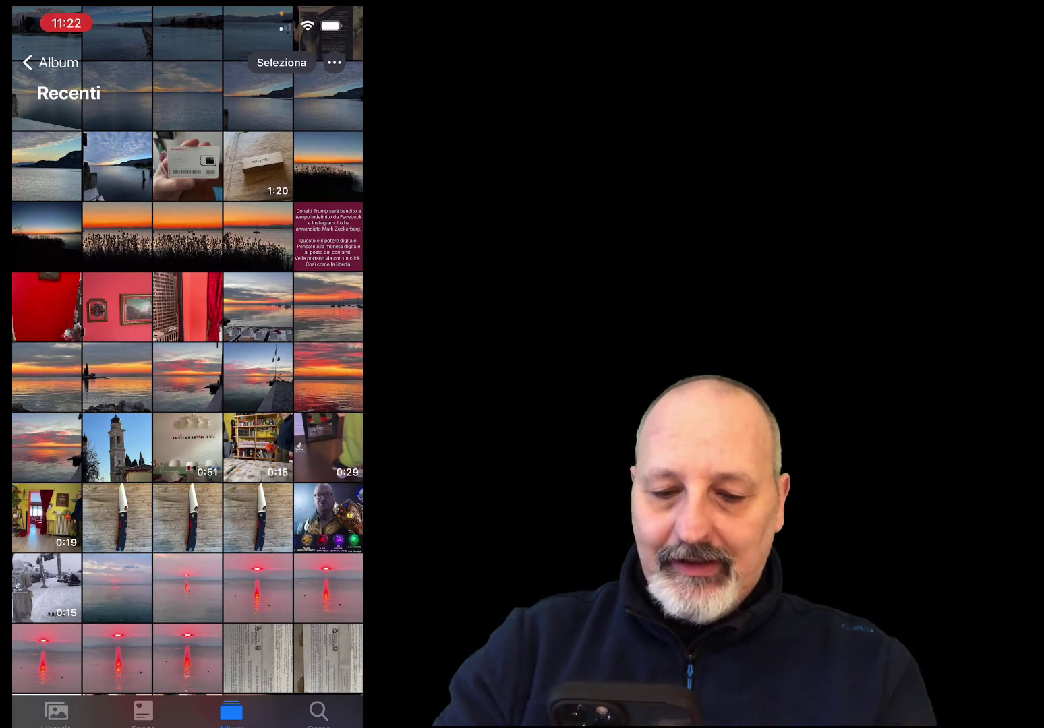
left_click(46, 518)
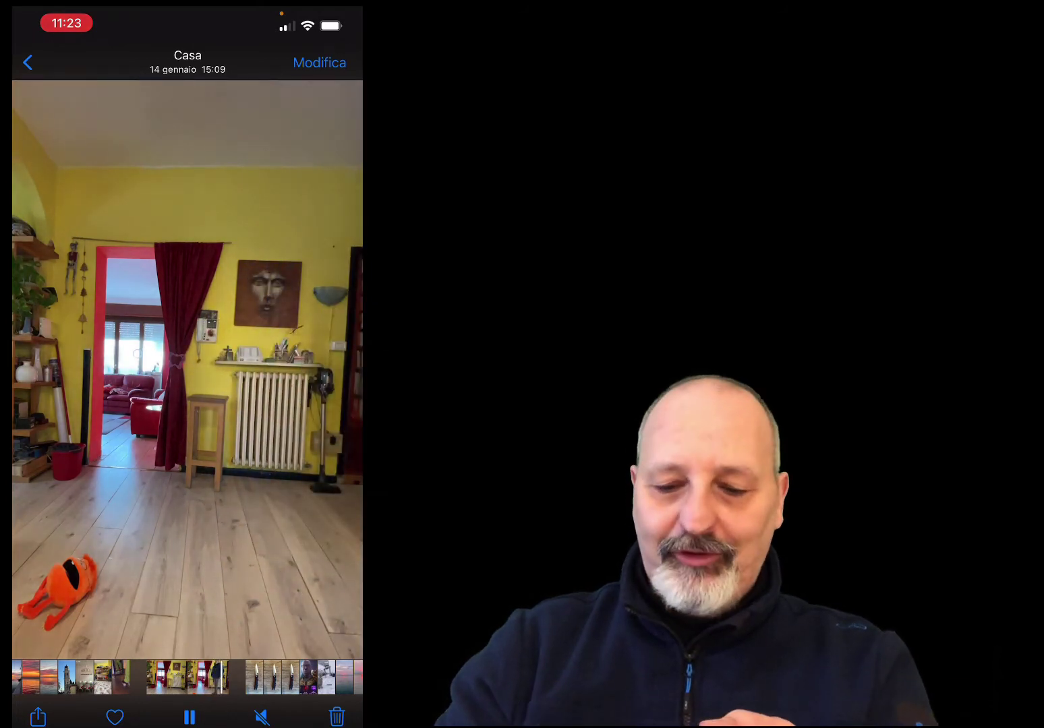
left_click(27, 62)
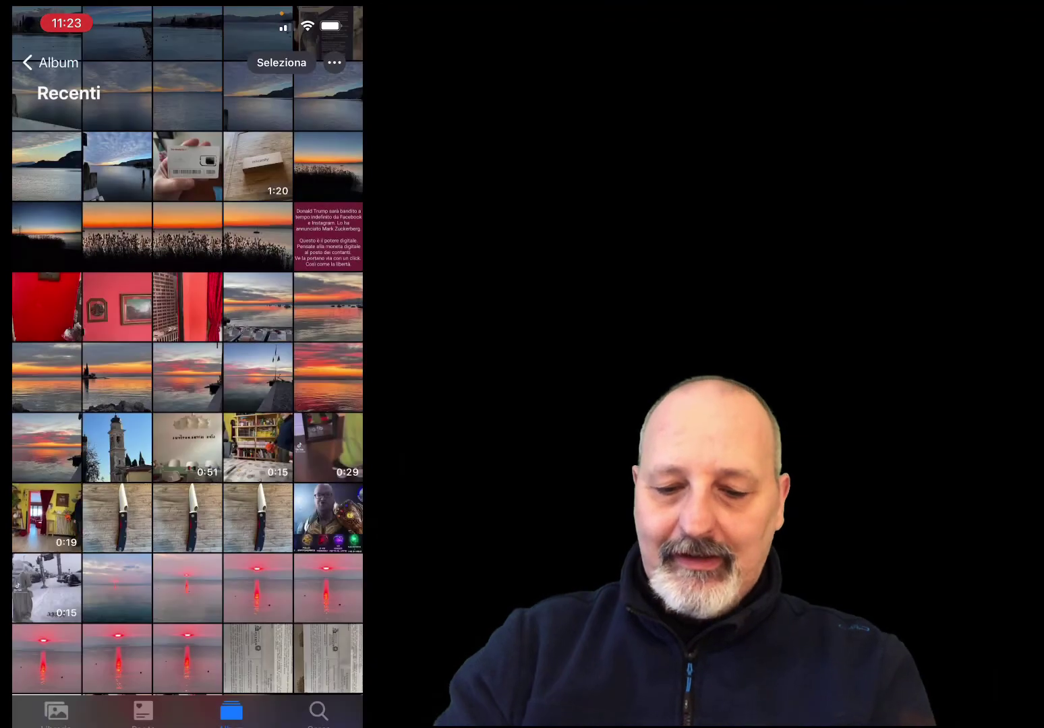
Launch CapCut from the Video folder on the second home screen page
left_click_drag(188, 722, 187, 472)
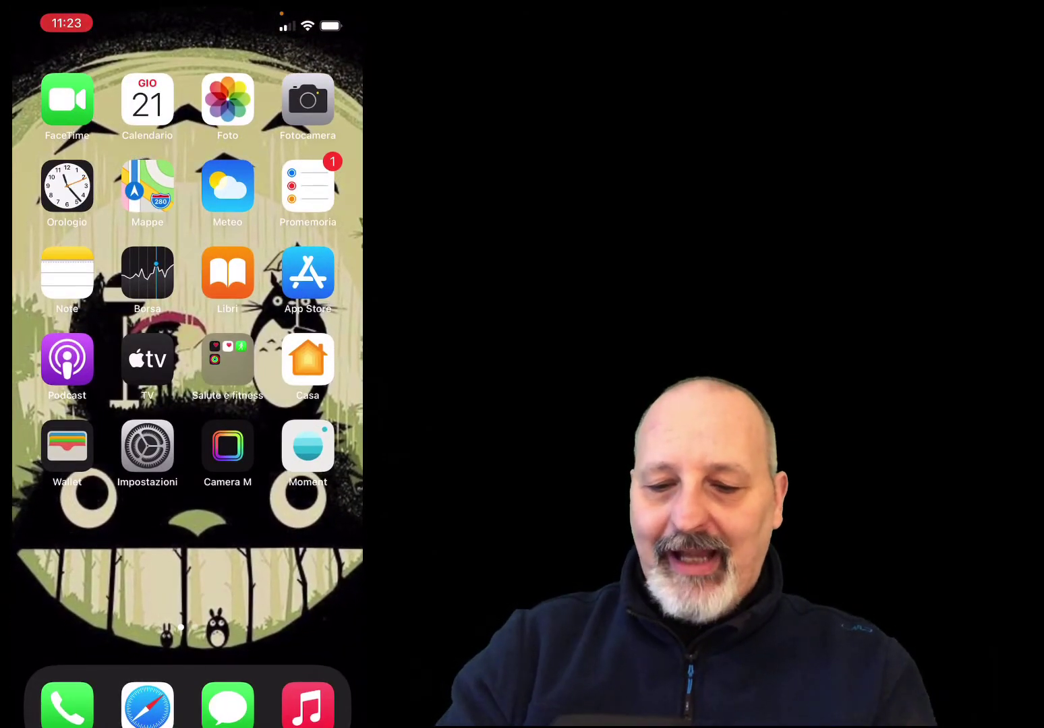
left_click_drag(304, 540, 81, 540)
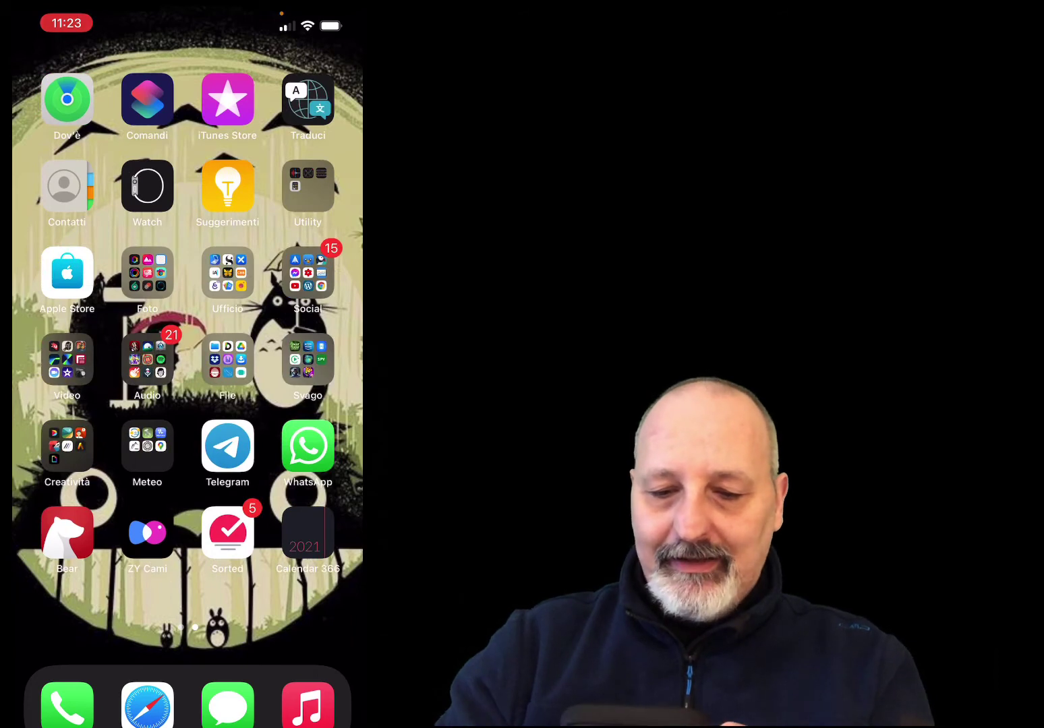
left_click(67, 359)
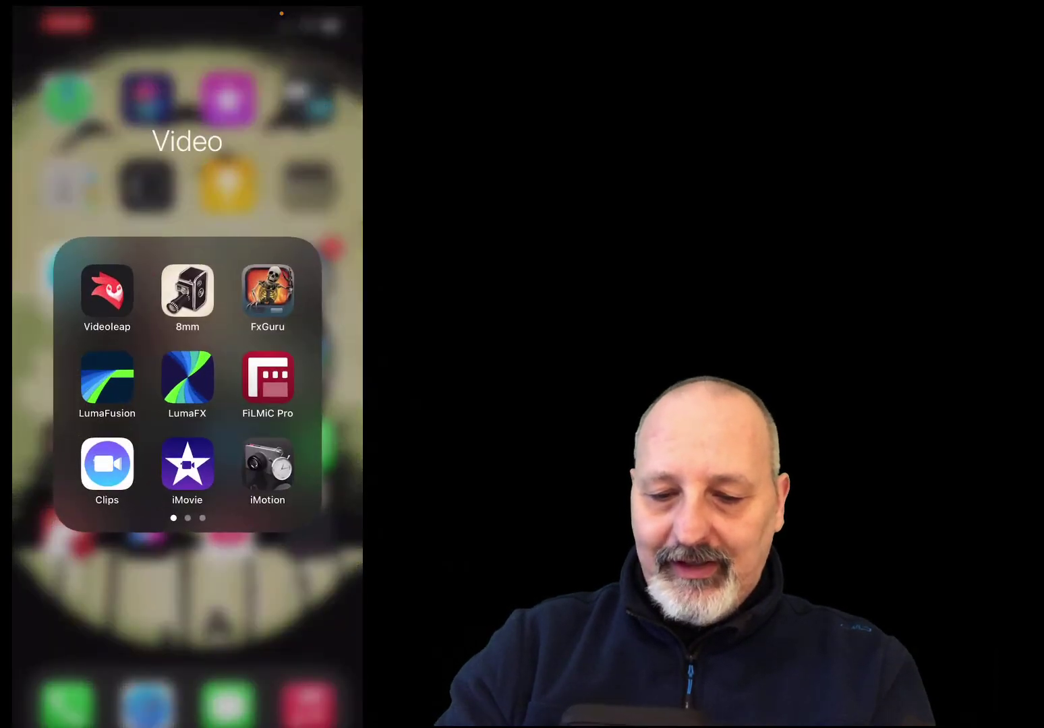
left_click_drag(269, 384, 101, 385)
left_click(107, 377)
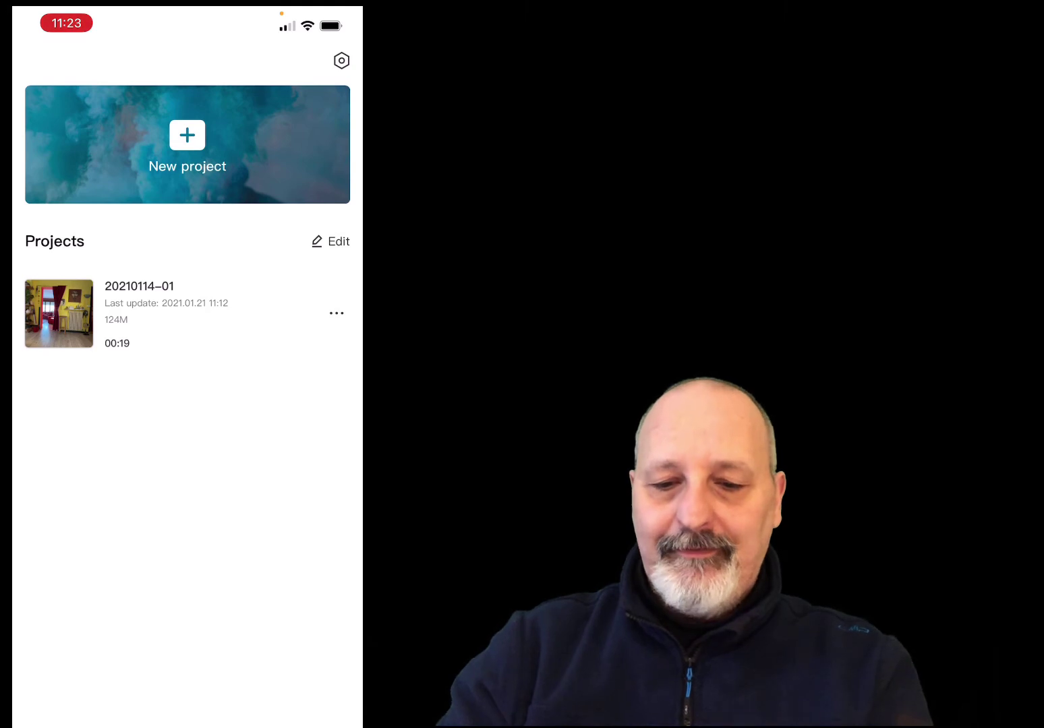
Start a new project and preview the 00:15 bookshelf clip, then the 00:19 yellow-room clip
left_click(188, 138)
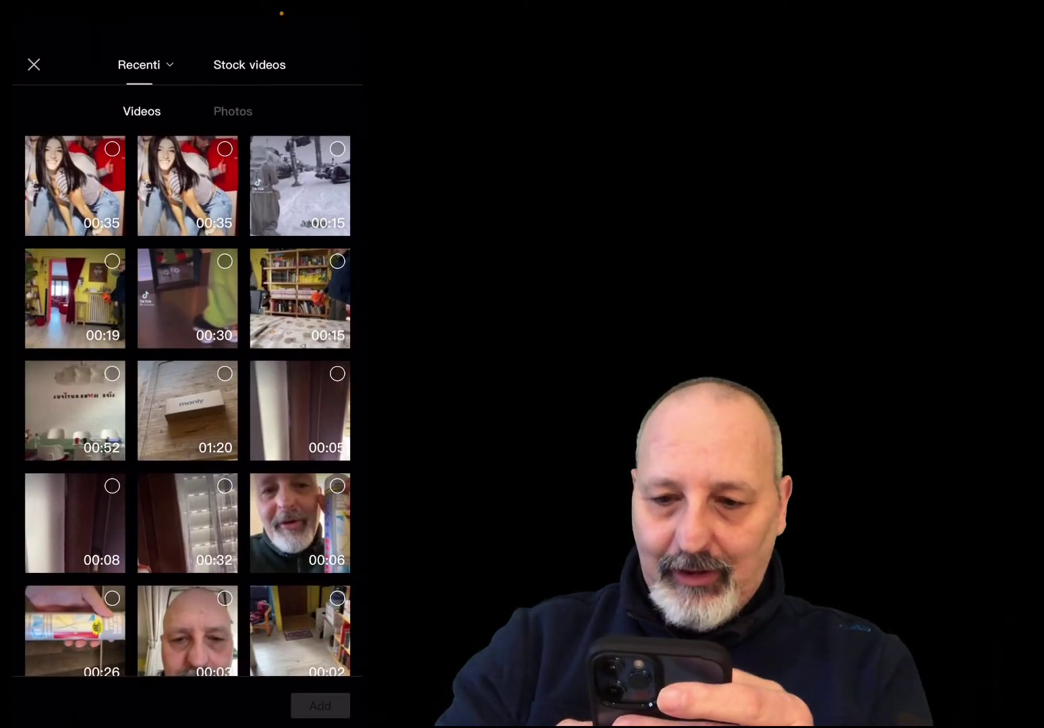
left_click(300, 298)
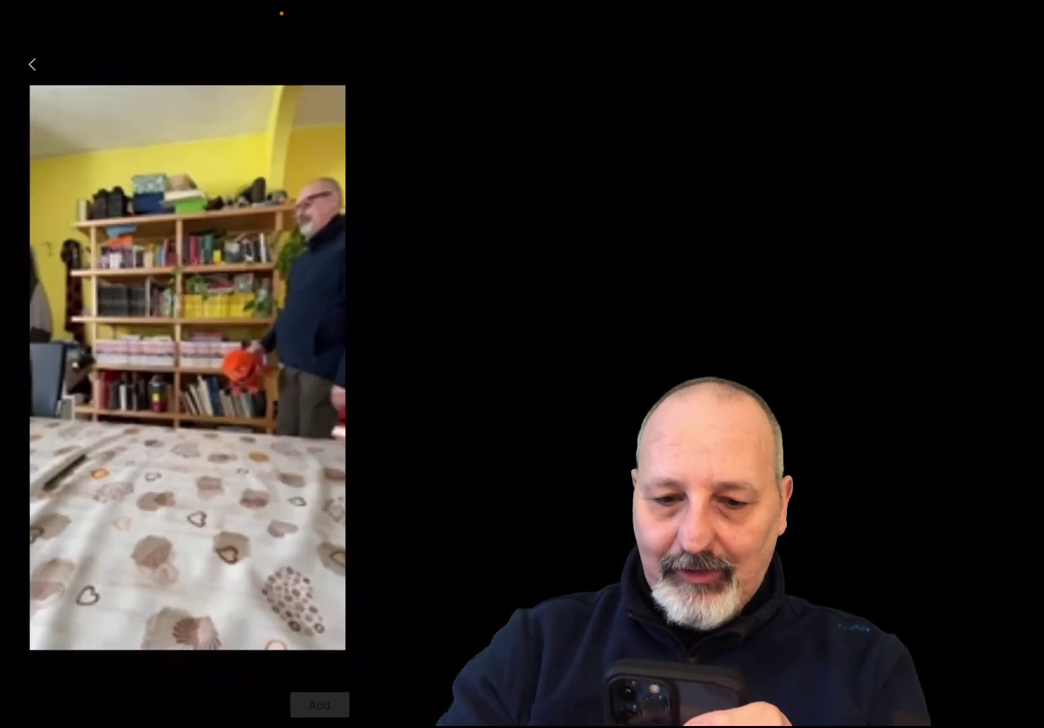
left_click(31, 64)
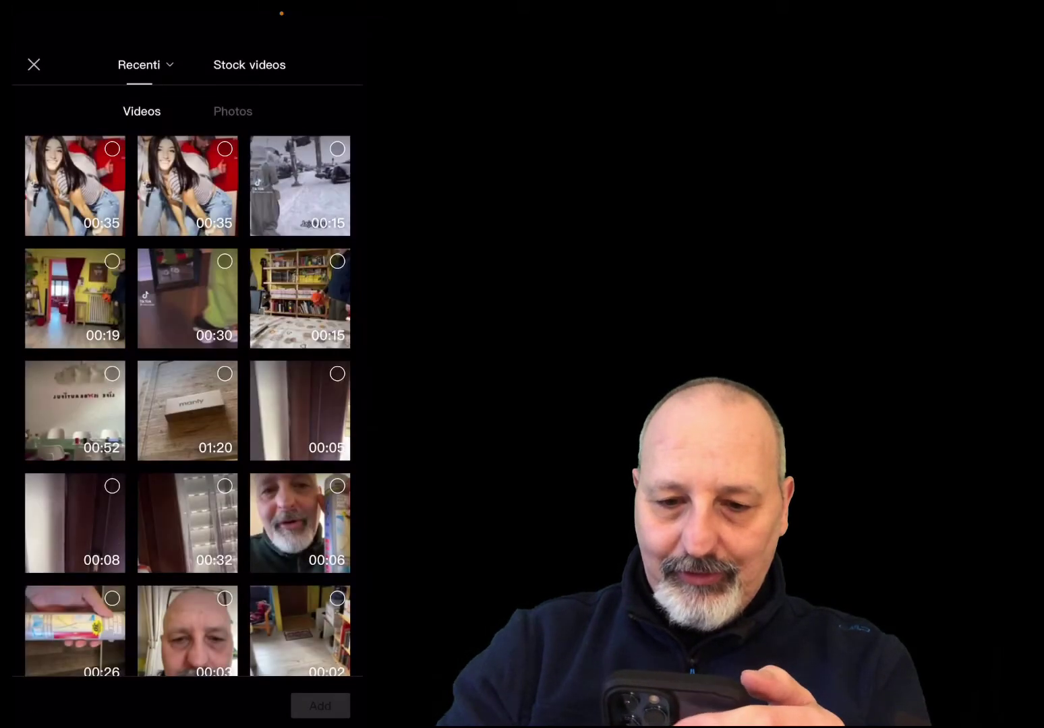
left_click(75, 292)
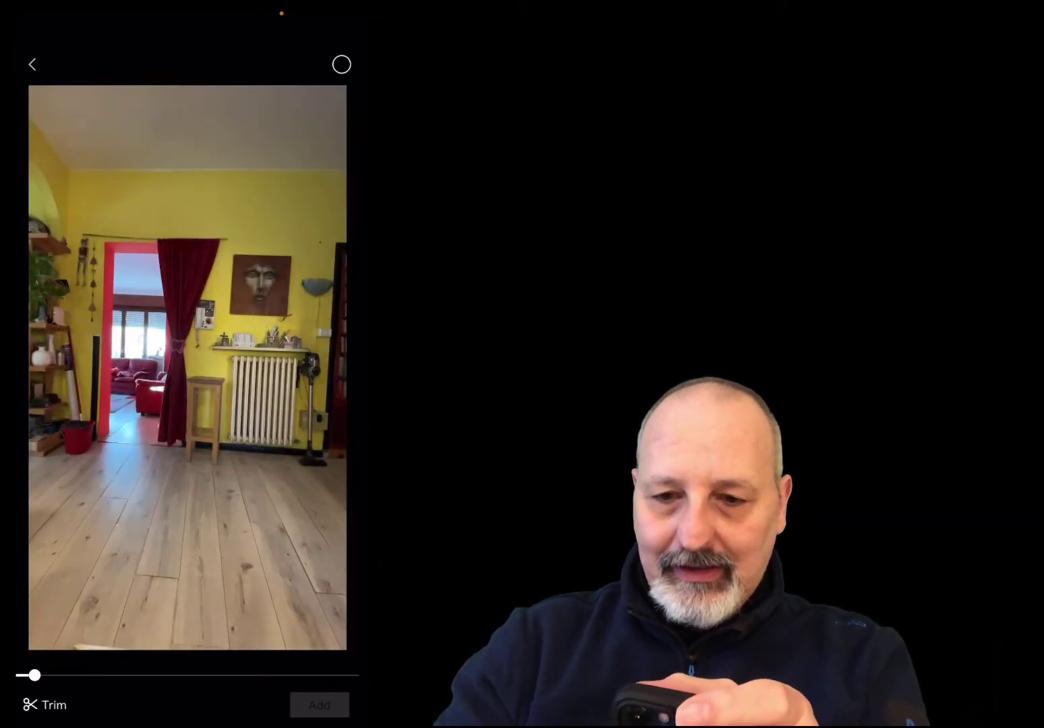
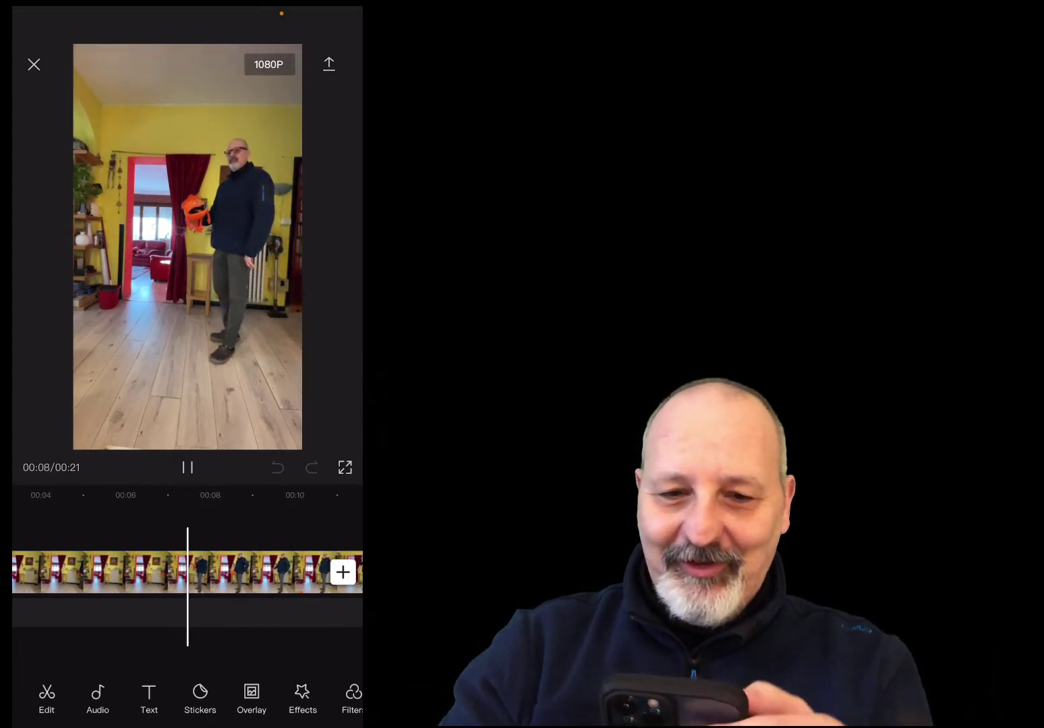
Exit the editor back to the Projects list showing project 20210121
left_click(34, 64)
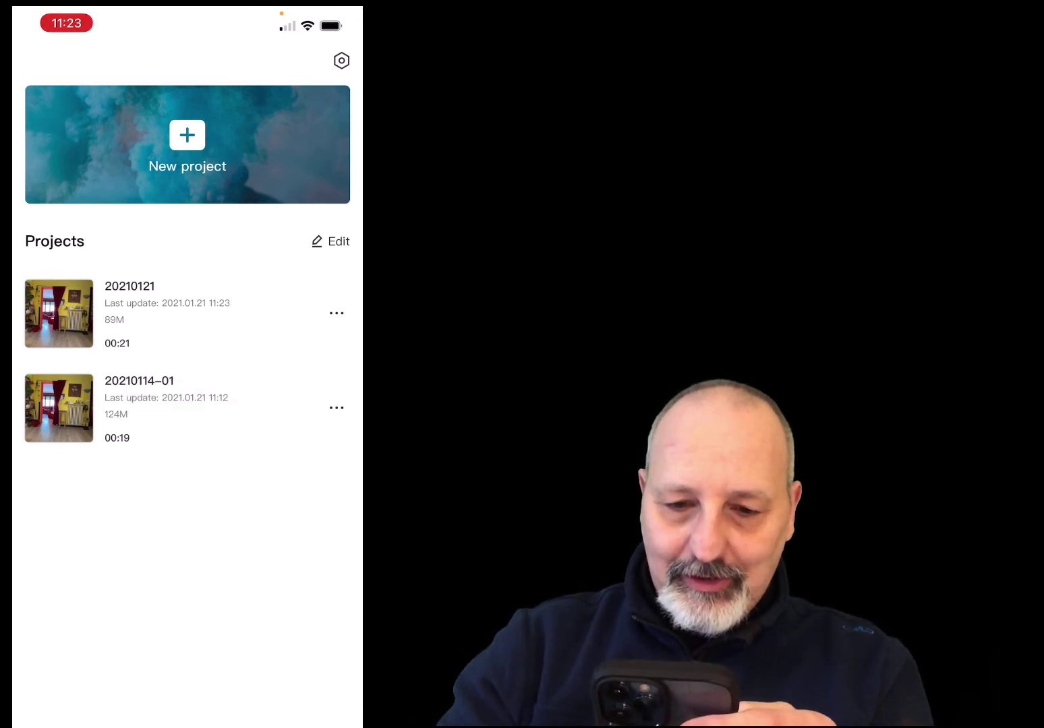
Reopen project 20210121 and bring up the Overlay options
left_click(58, 314)
scroll(270, 572, "right", 2)
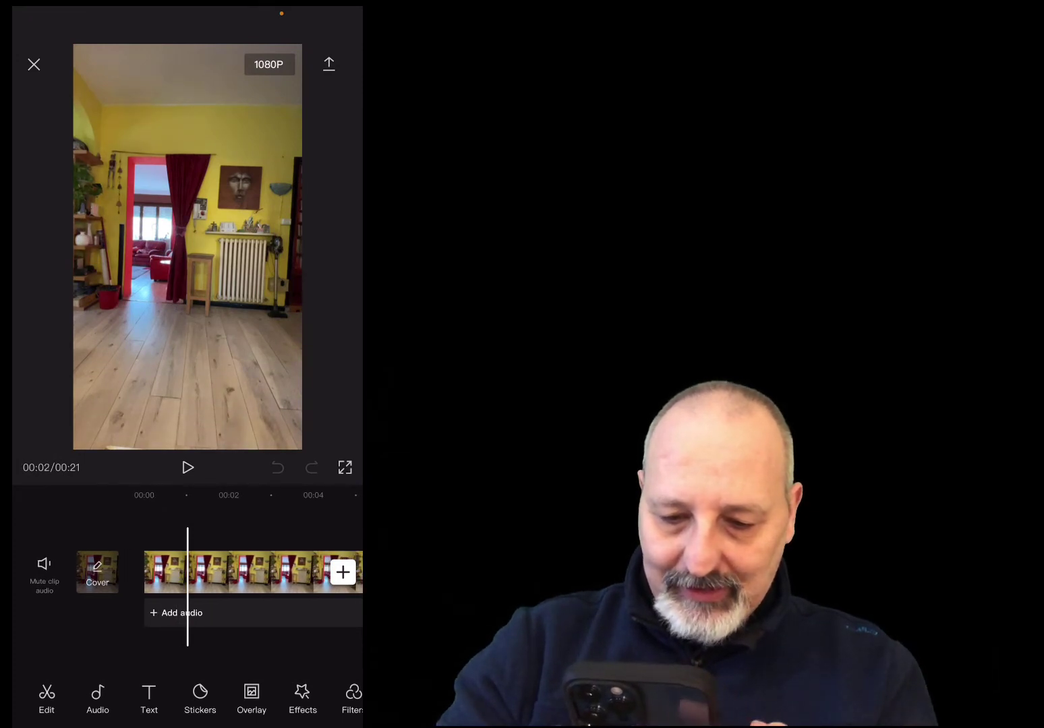
left_click(252, 698)
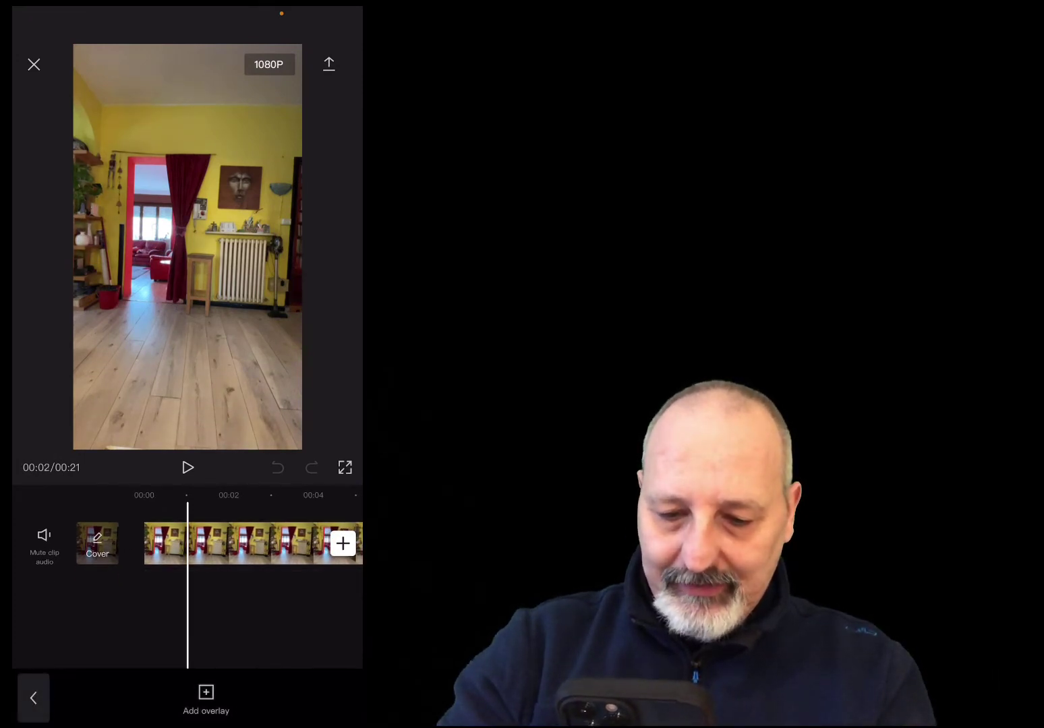
scroll(243, 543, "left", 2)
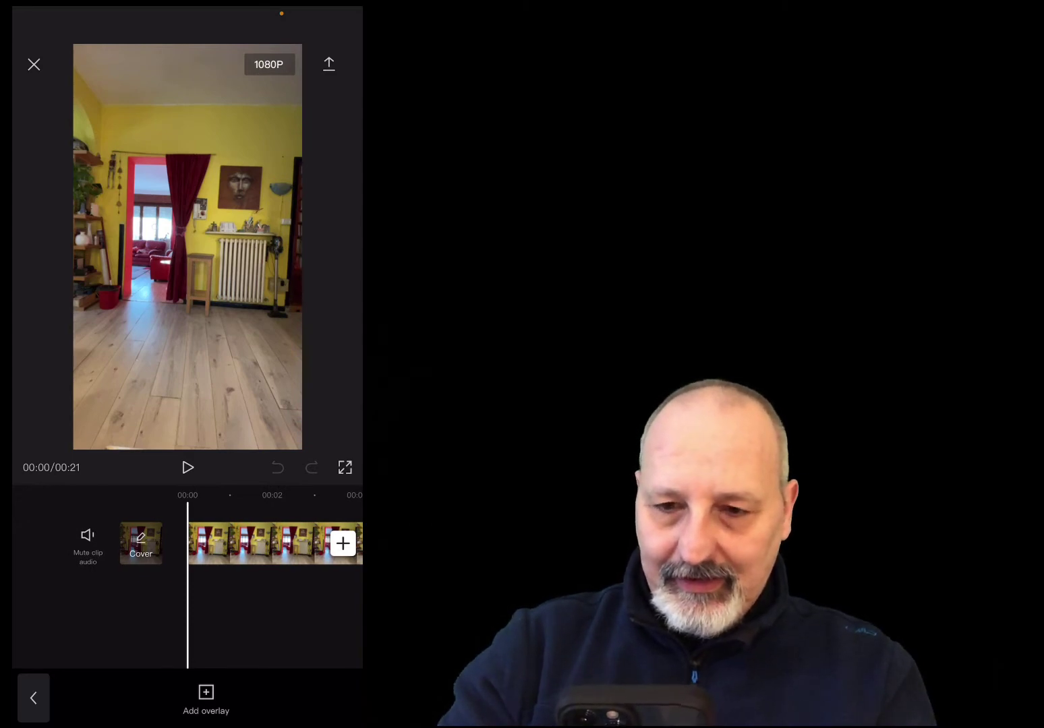
Add the 00:19 room video from the Recenti grid as an overlay layer
left_click(205, 699)
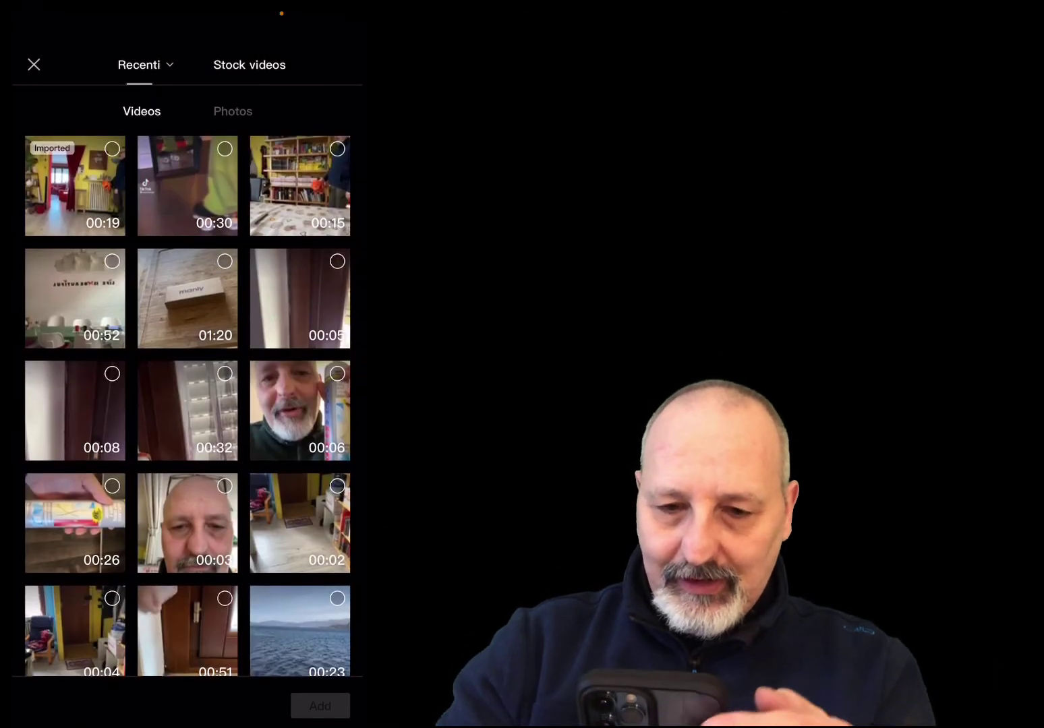
left_click(112, 148)
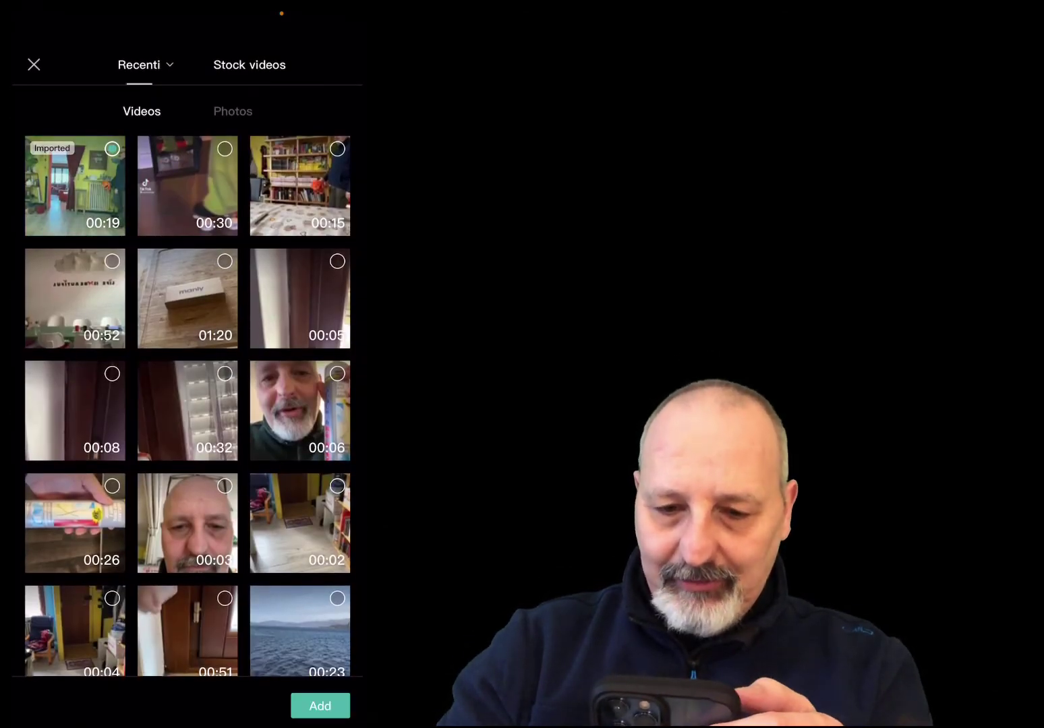
left_click(321, 705)
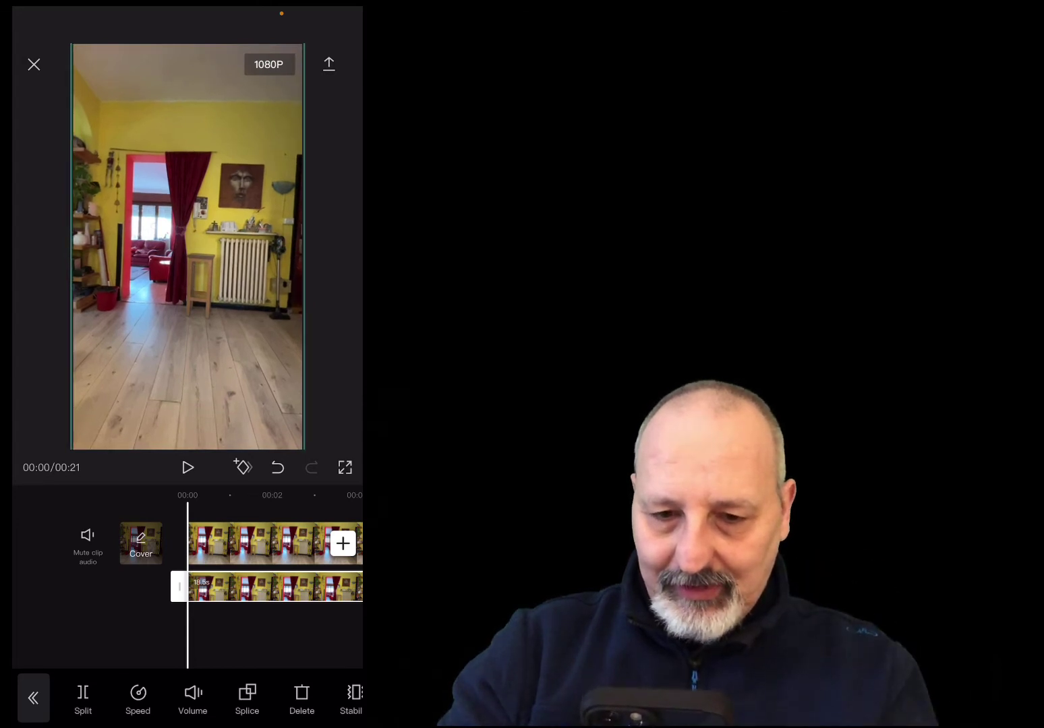
Select the main-track clip near 00:09 and reveal Reverse and Freeze in its toolbar
scroll(270, 559, "right", 3)
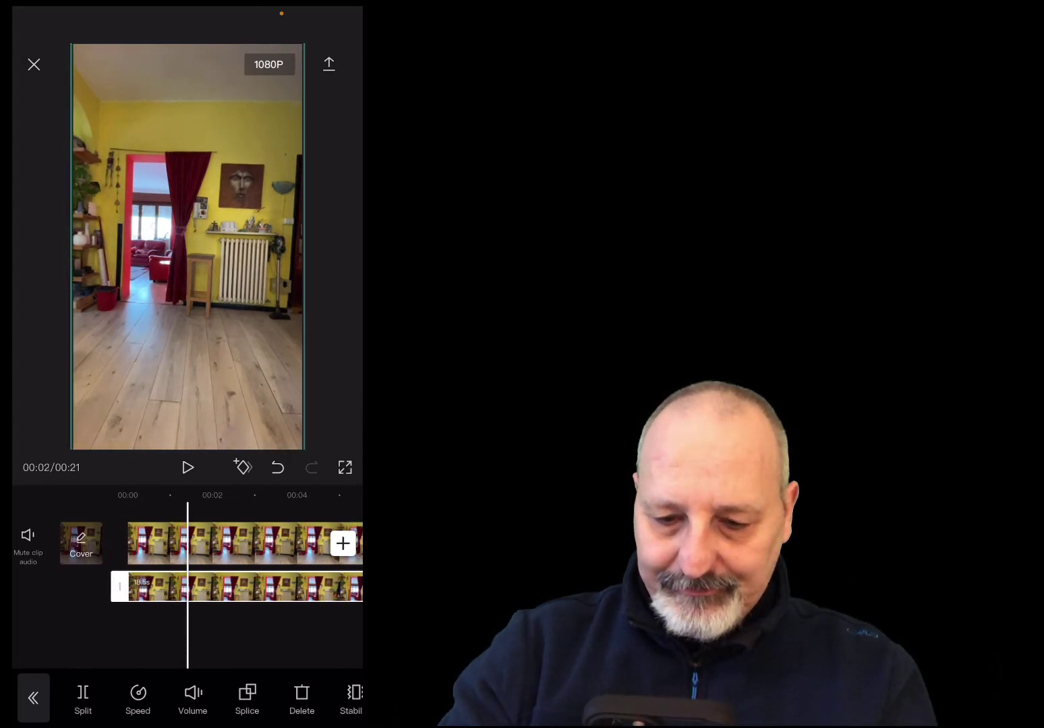
scroll(236, 560, "right", 3)
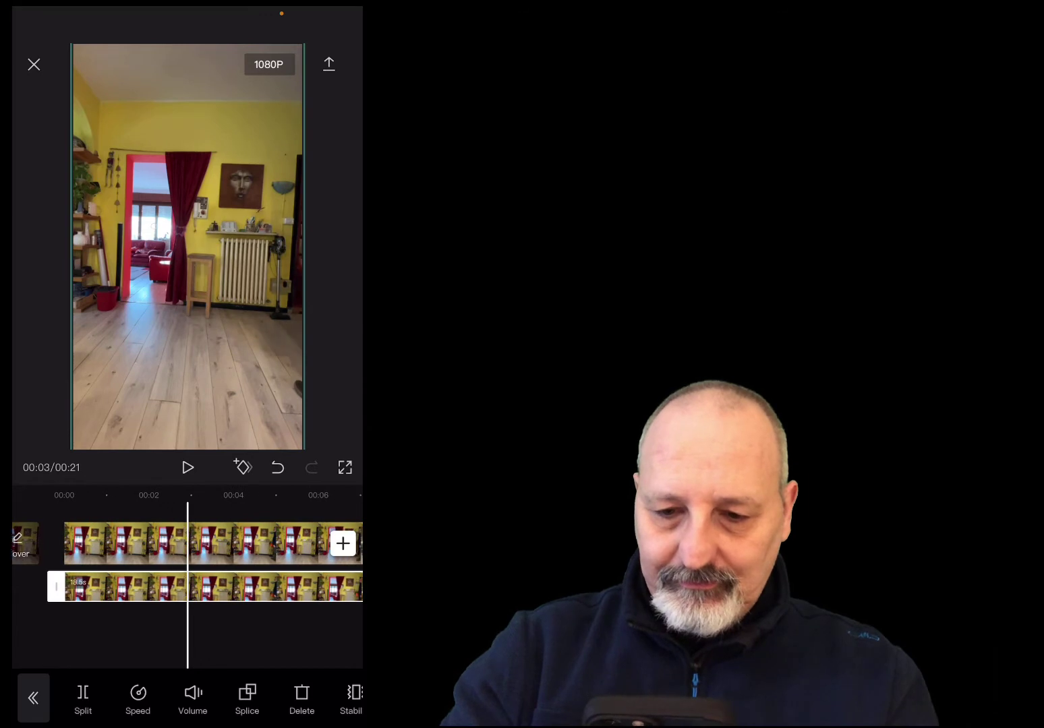
scroll(185, 547, "left", 2)
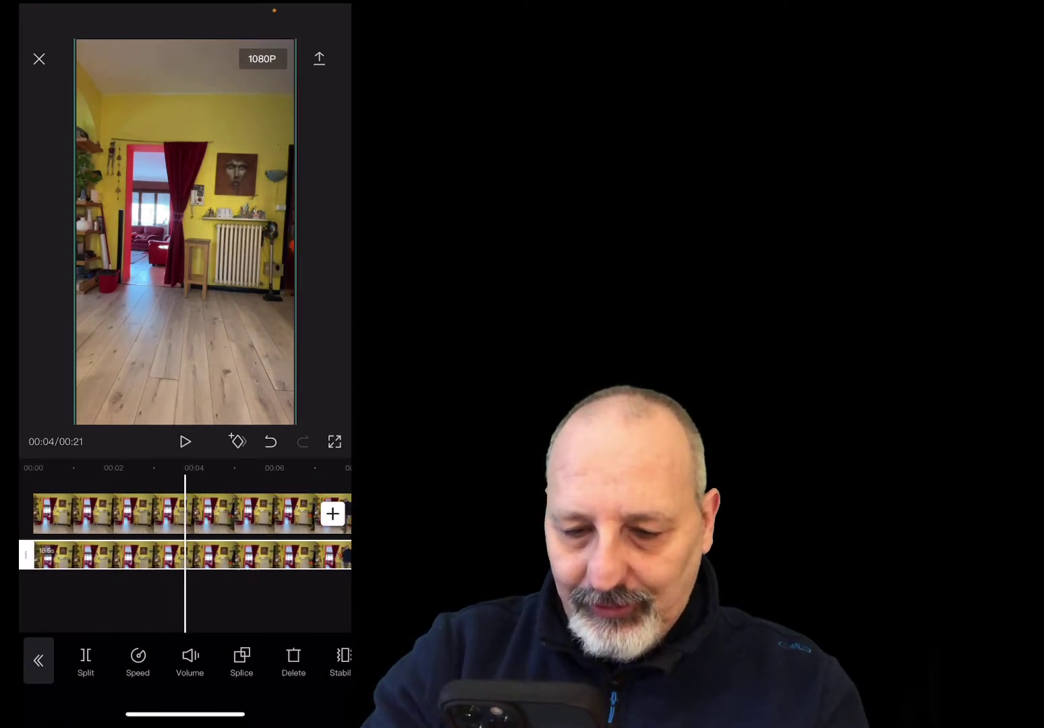
left_click(202, 514)
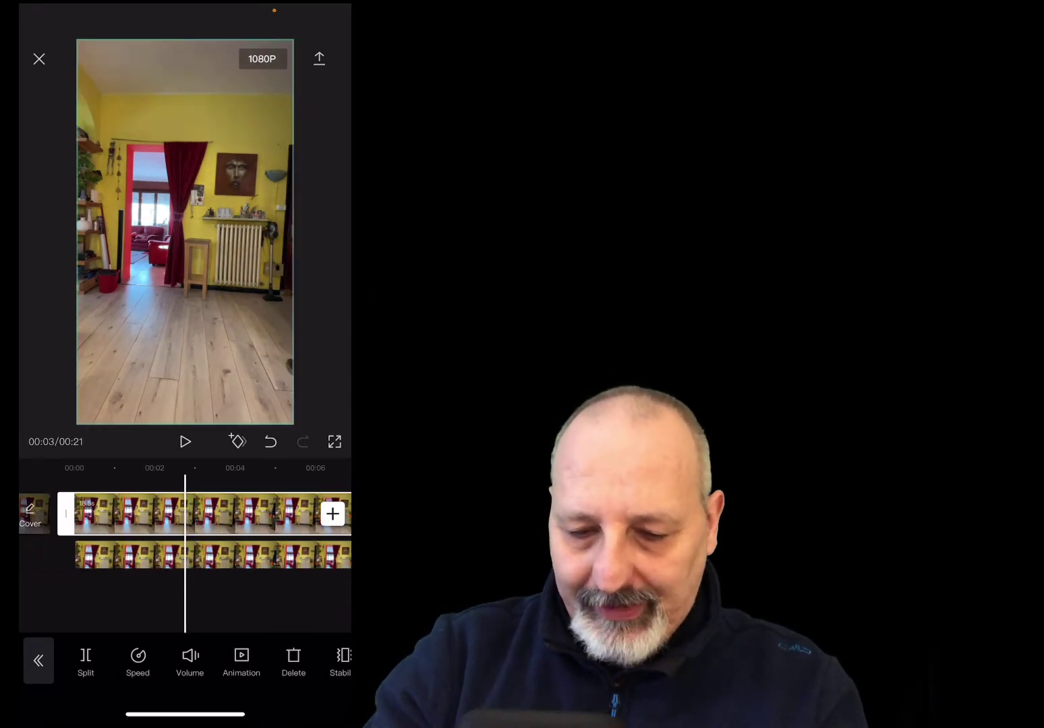
scroll(186, 532, "right", 6)
scroll(185, 533, "right", 2)
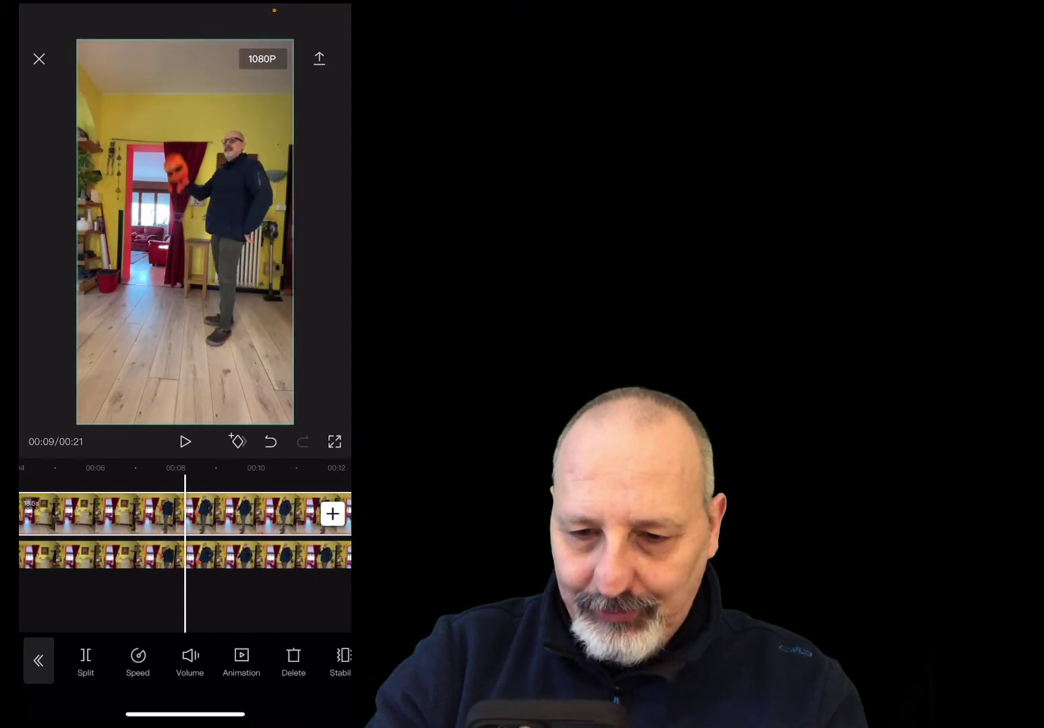
scroll(186, 533, "right", 1)
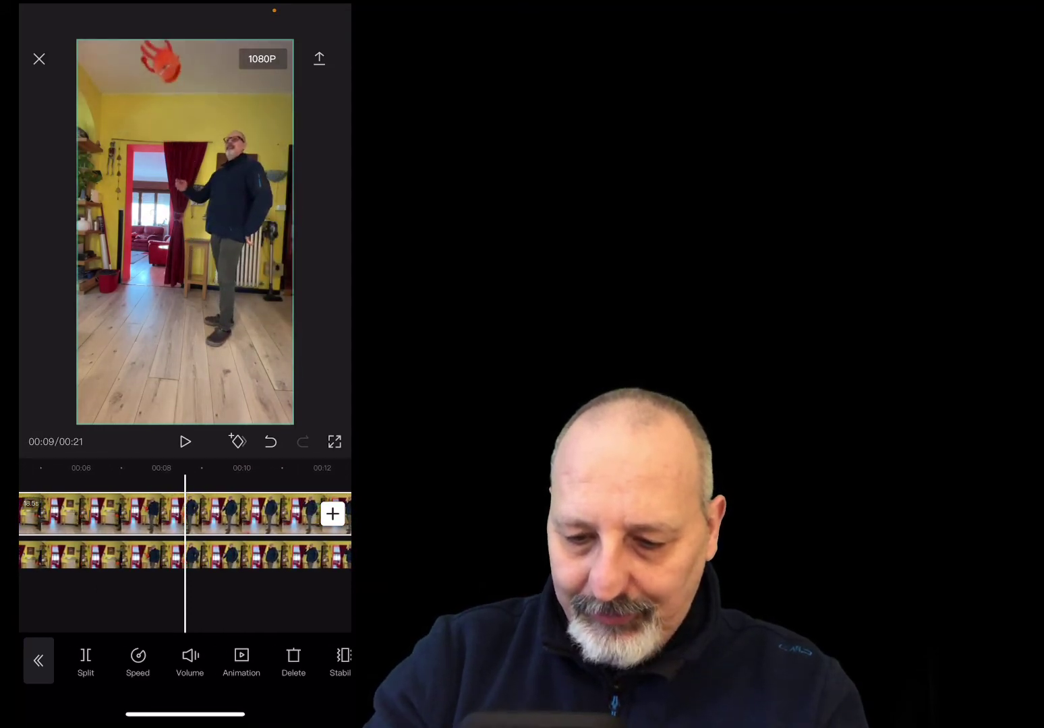
scroll(186, 661, "right", 5)
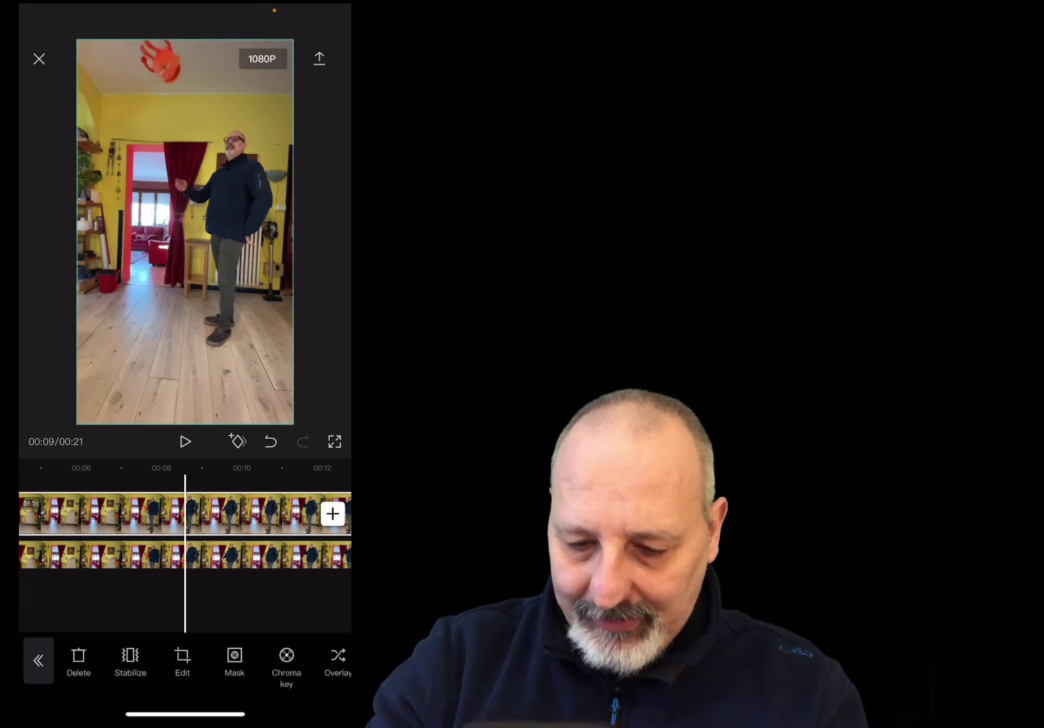
scroll(186, 661, "right", 8)
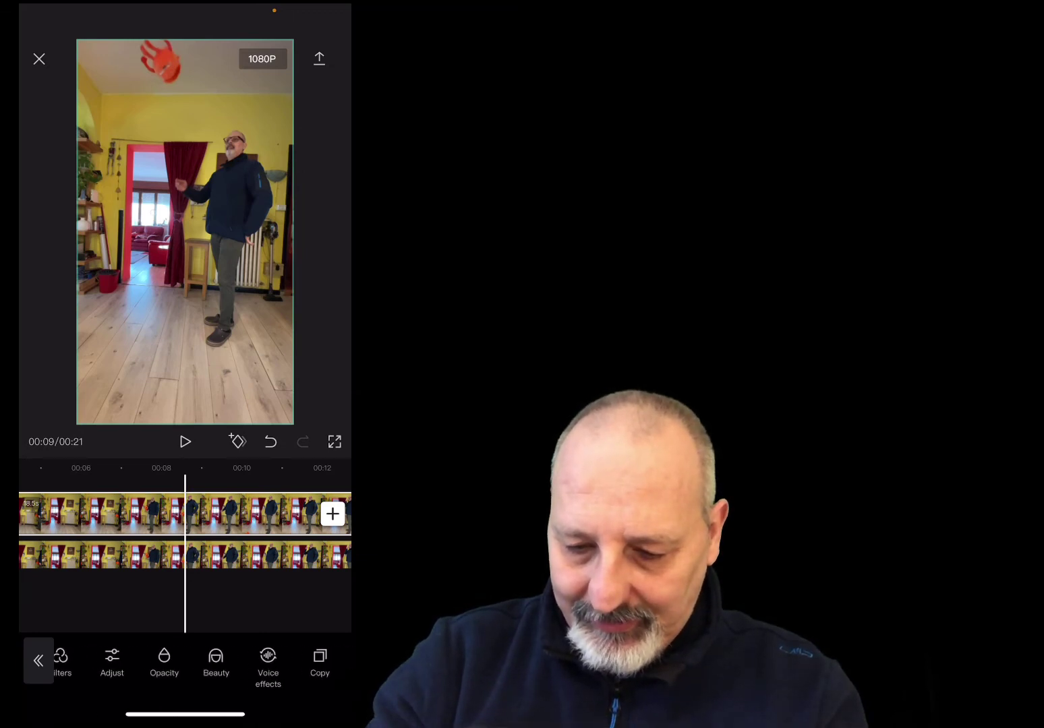
scroll(185, 661, "right", 2)
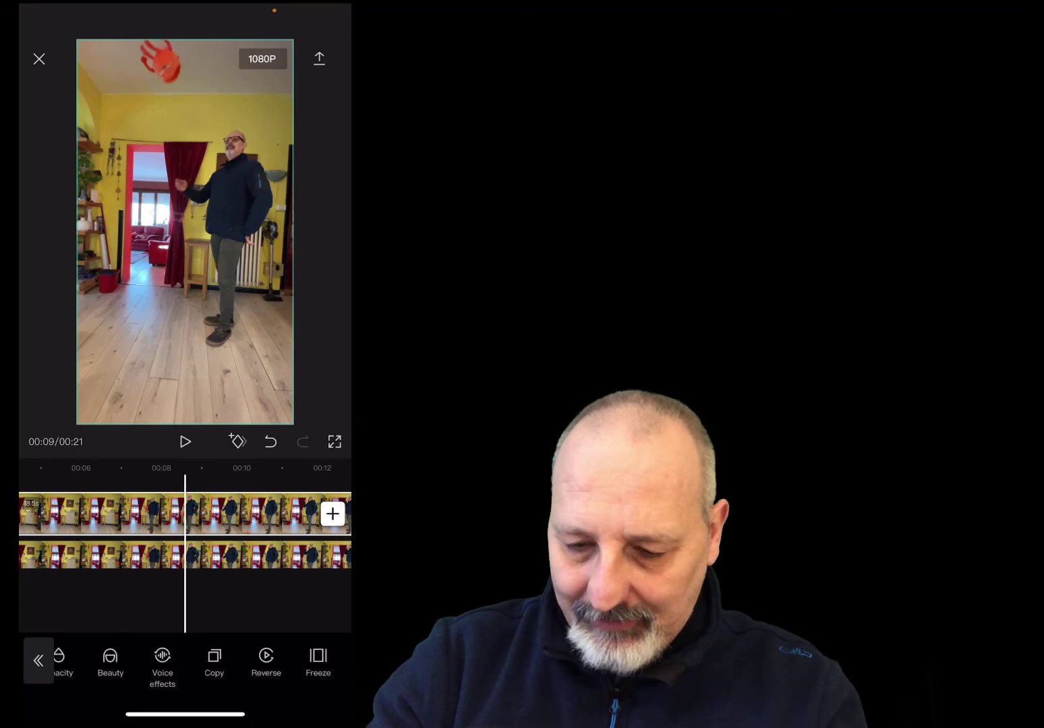
Insert a 3-second freeze frame at 00:09 on the main clip
left_click(320, 661)
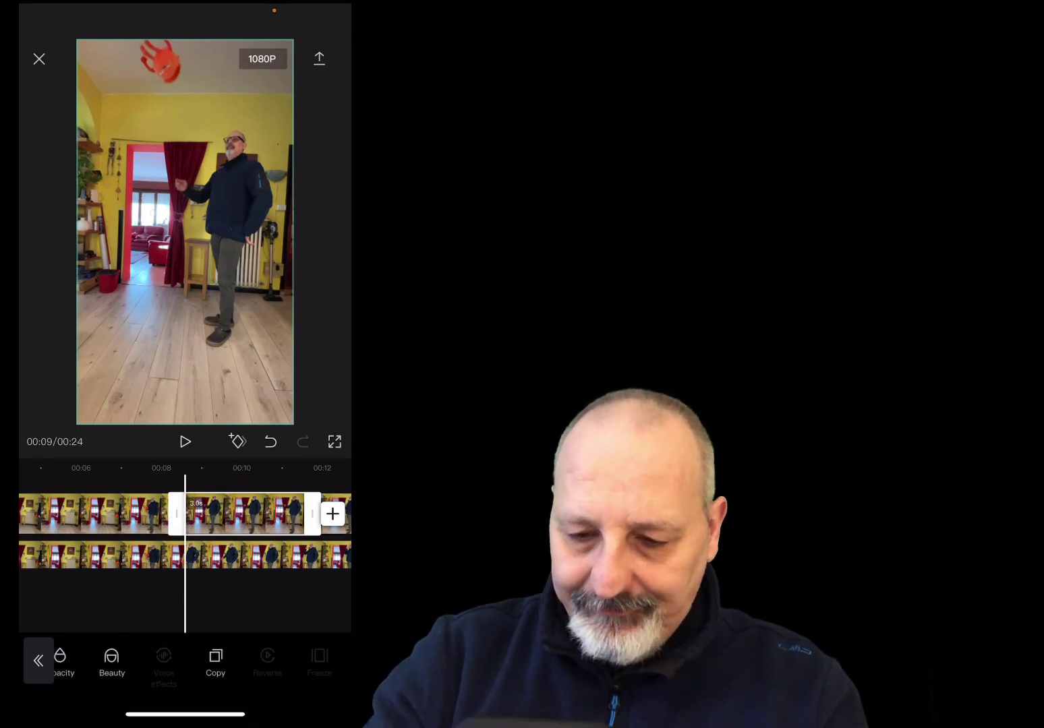
scroll(236, 533, "right", 4)
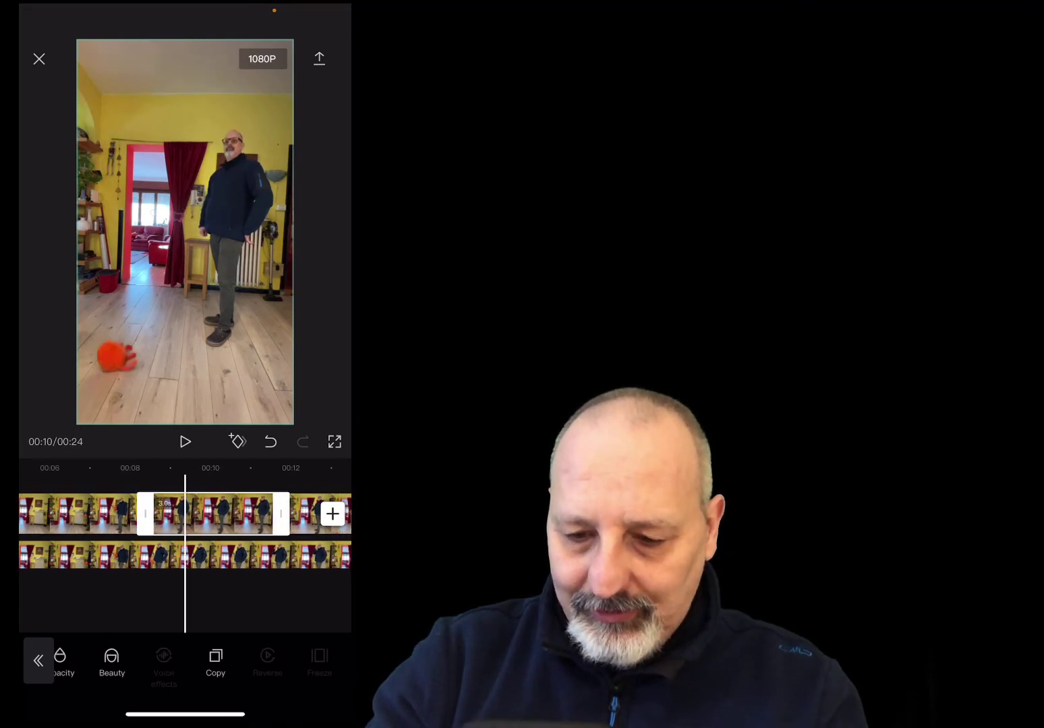
scroll(186, 533, "right", 2)
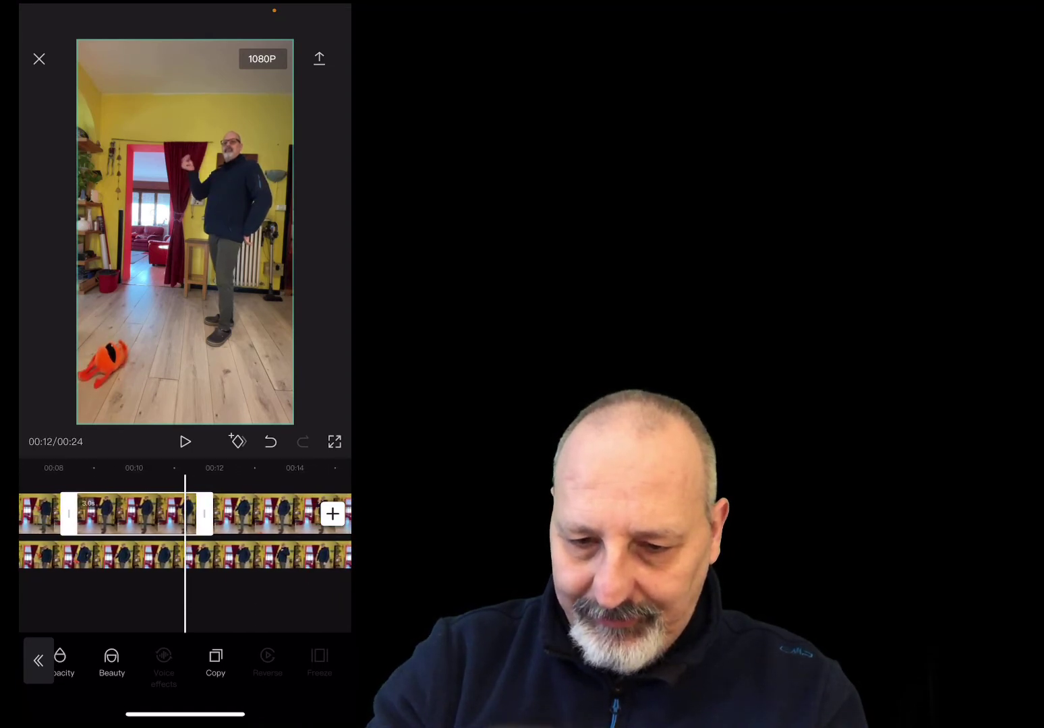
left_click(186, 597)
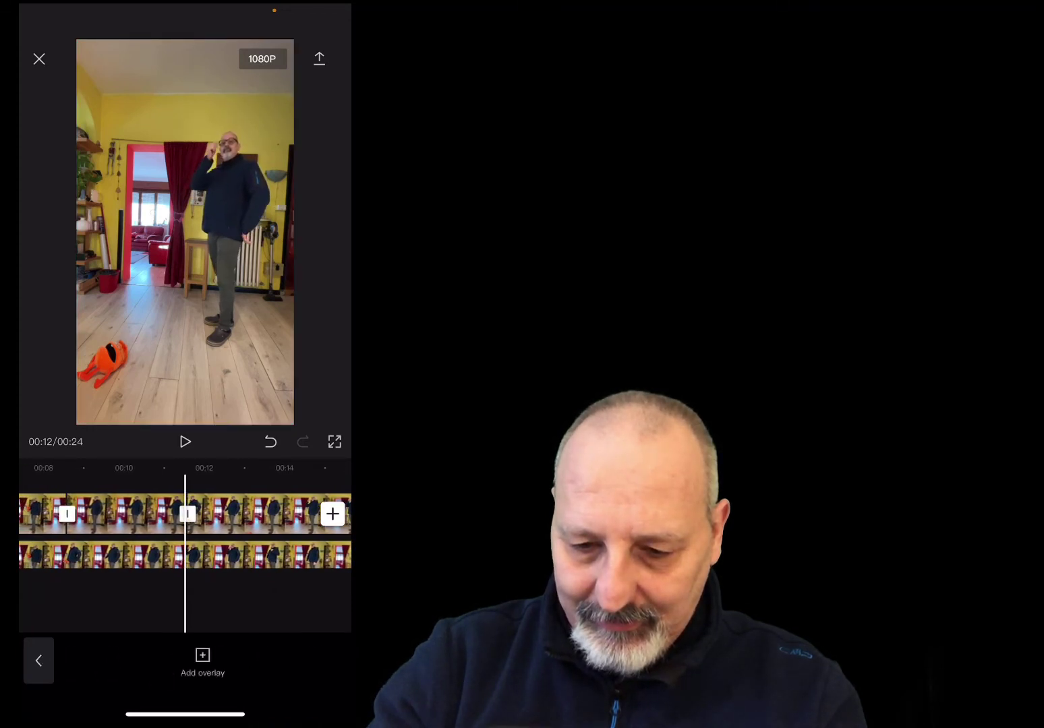
Select the leftover main-track piece extending beyond the overlay's end
scroll(186, 533, "left", 1)
scroll(186, 533, "left", 5)
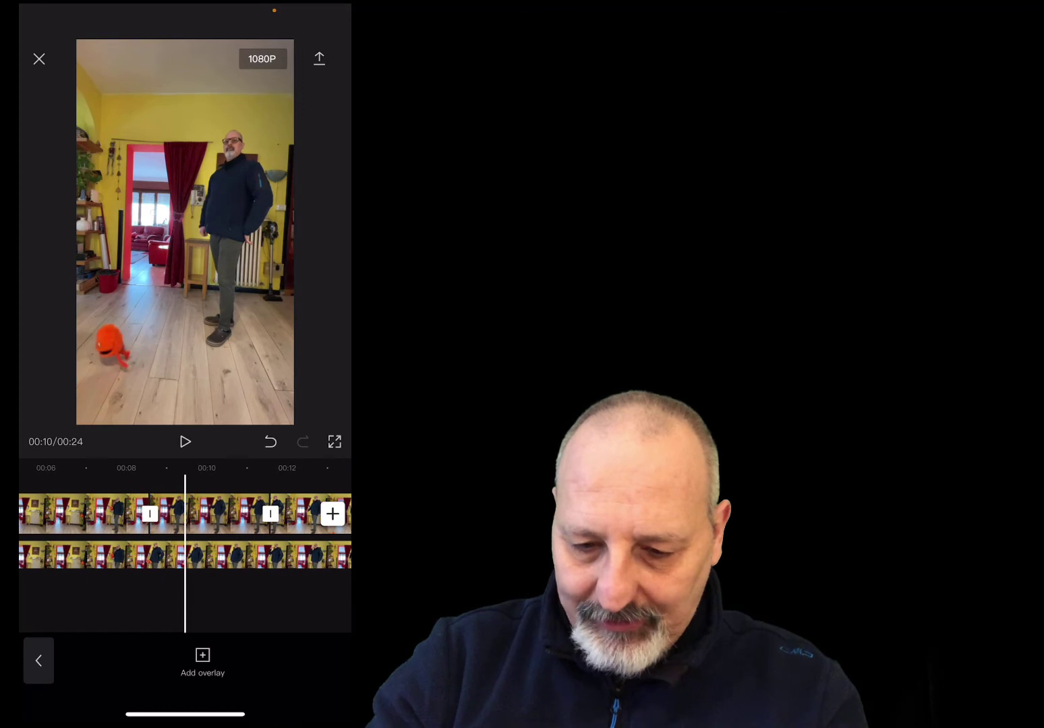
scroll(186, 533, "right", 5)
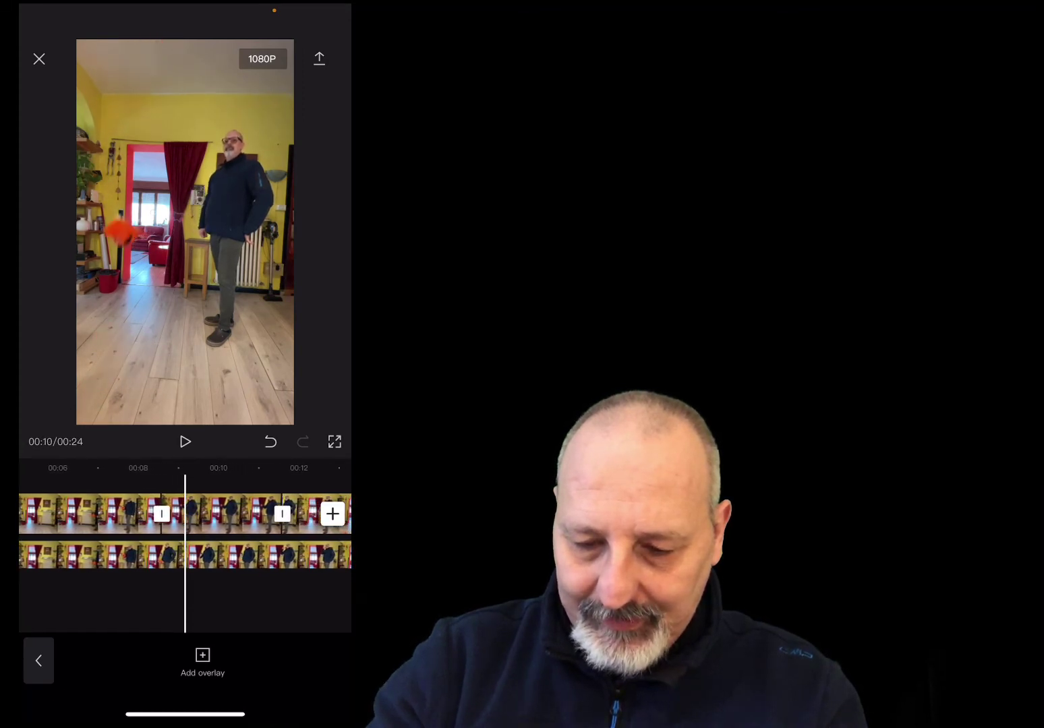
scroll(186, 533, "right", 5)
scroll(185, 533, "right", 10)
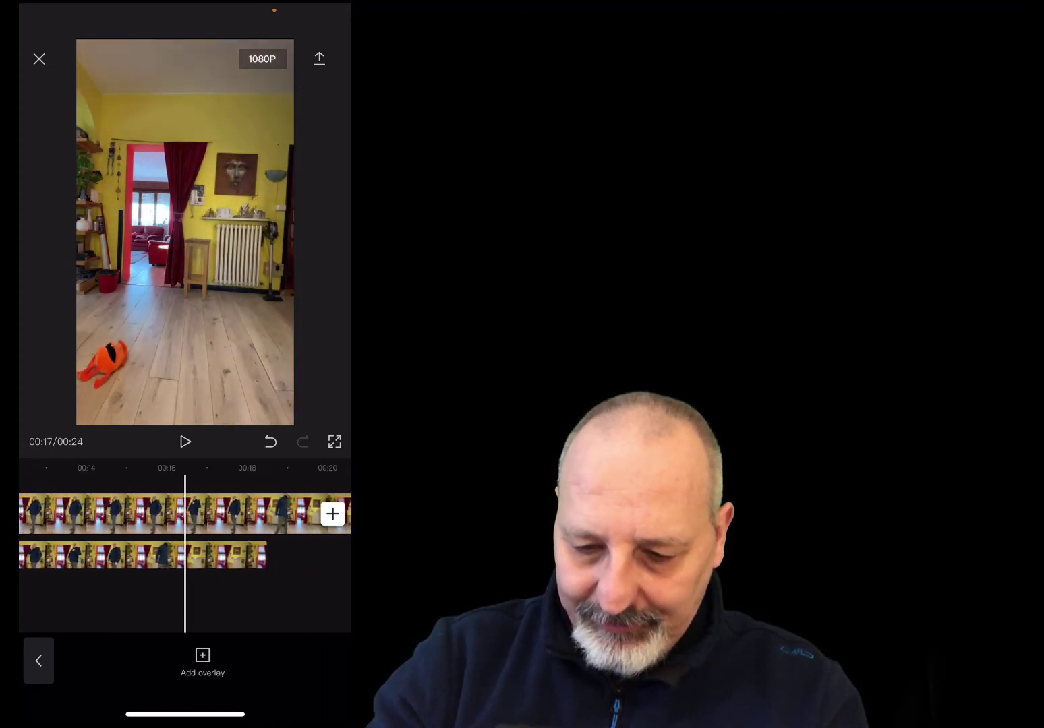
scroll(186, 533, "right", 5)
left_click(246, 514)
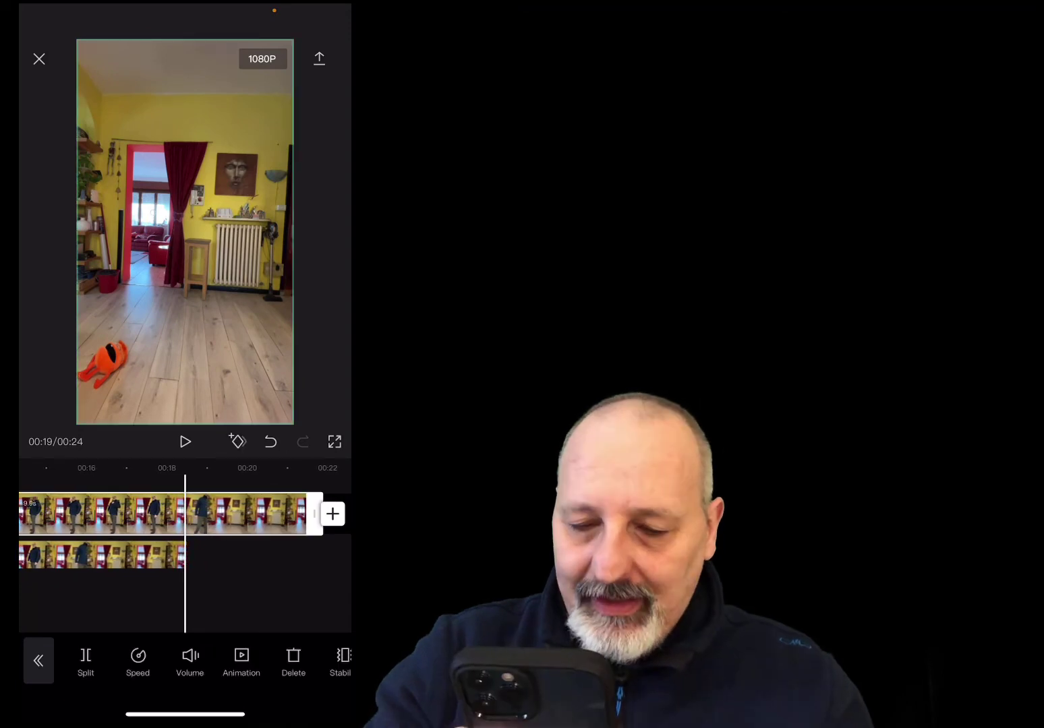
left_click(39, 661)
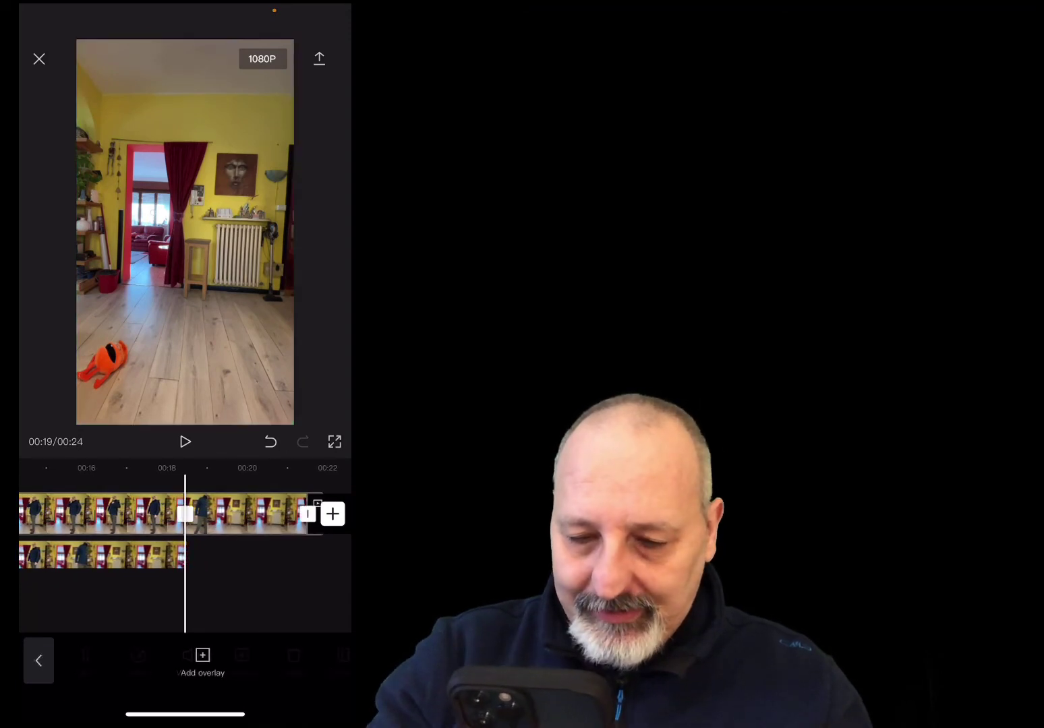
left_click(247, 514)
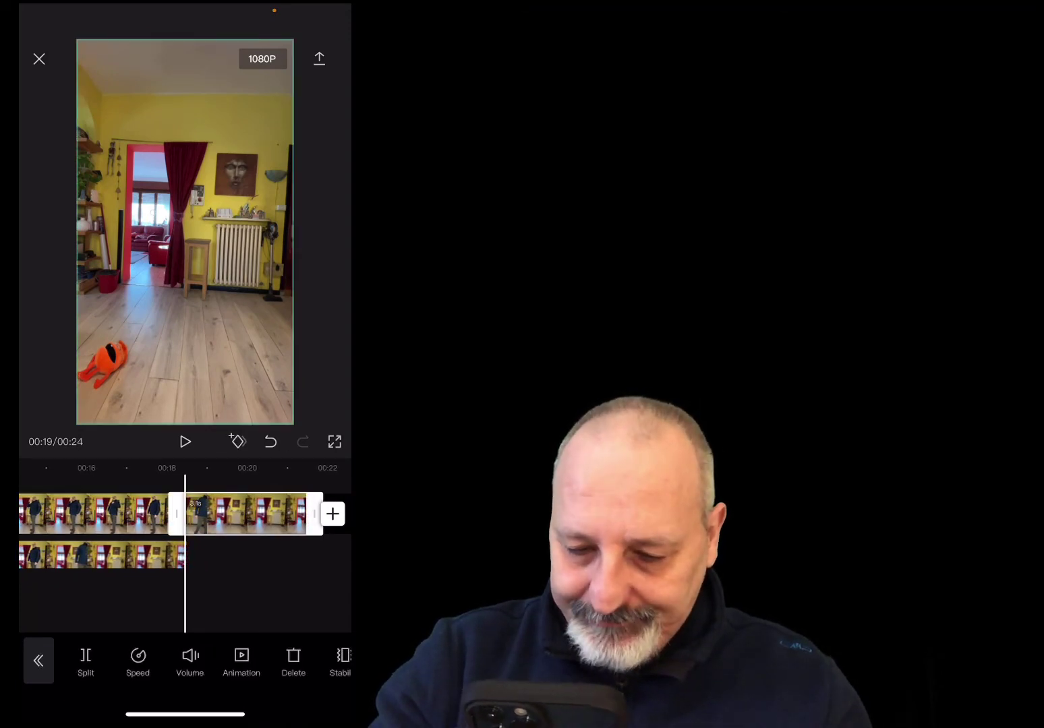
Delete the leftover 3.1-second main-clip piece and play back the trimmed video
left_click(294, 660)
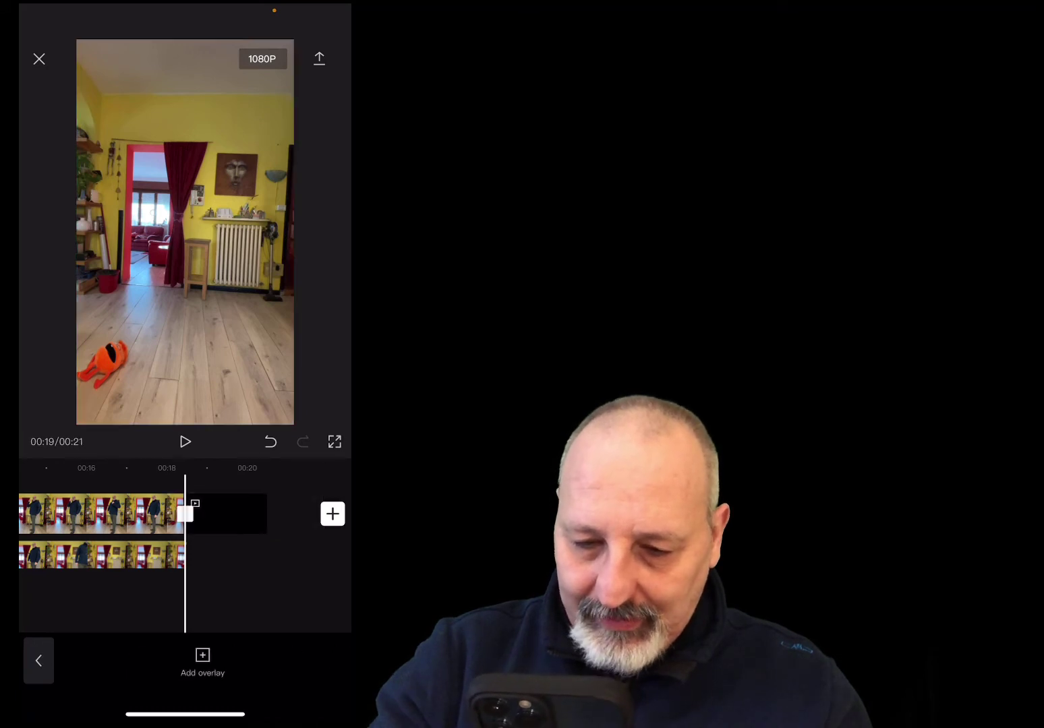
scroll(185, 533, "left", 6)
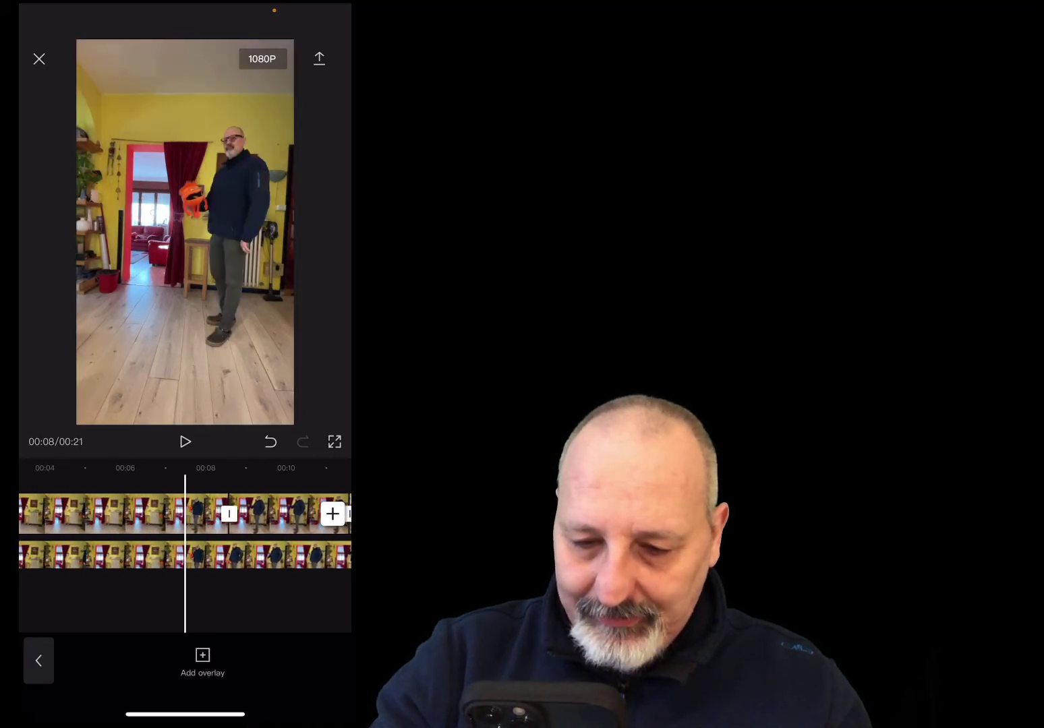
left_click(185, 442)
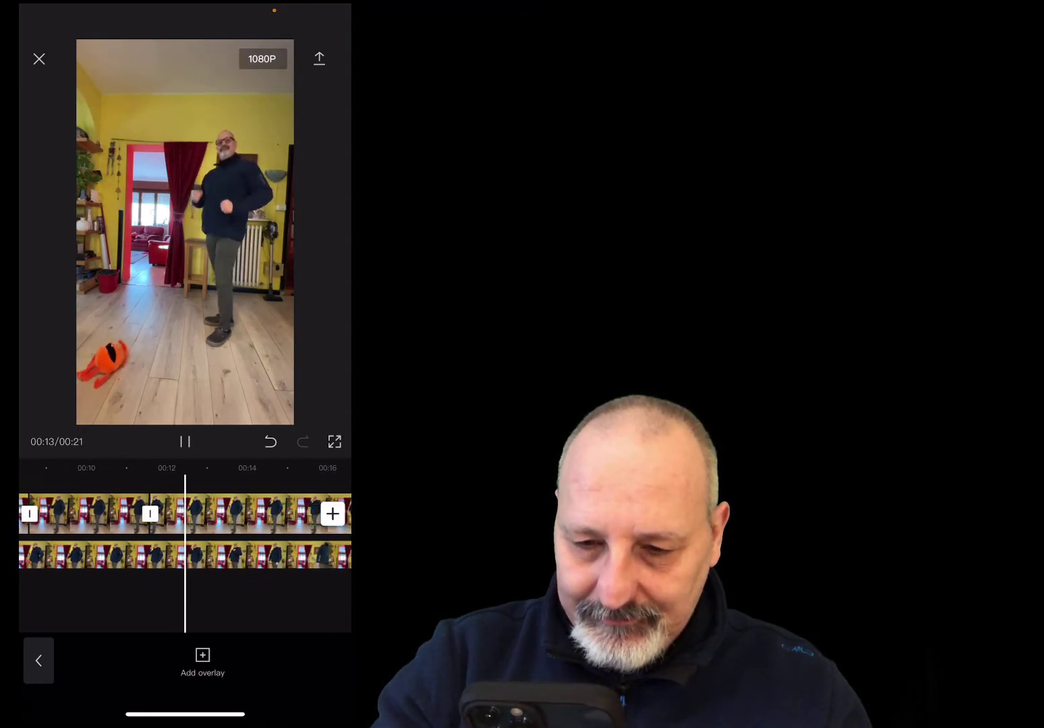
left_click(185, 442)
Stop at about 9 seconds, select the overlay clip, and reveal Mask in its toolbar
left_click_drag(101, 594, 303, 594)
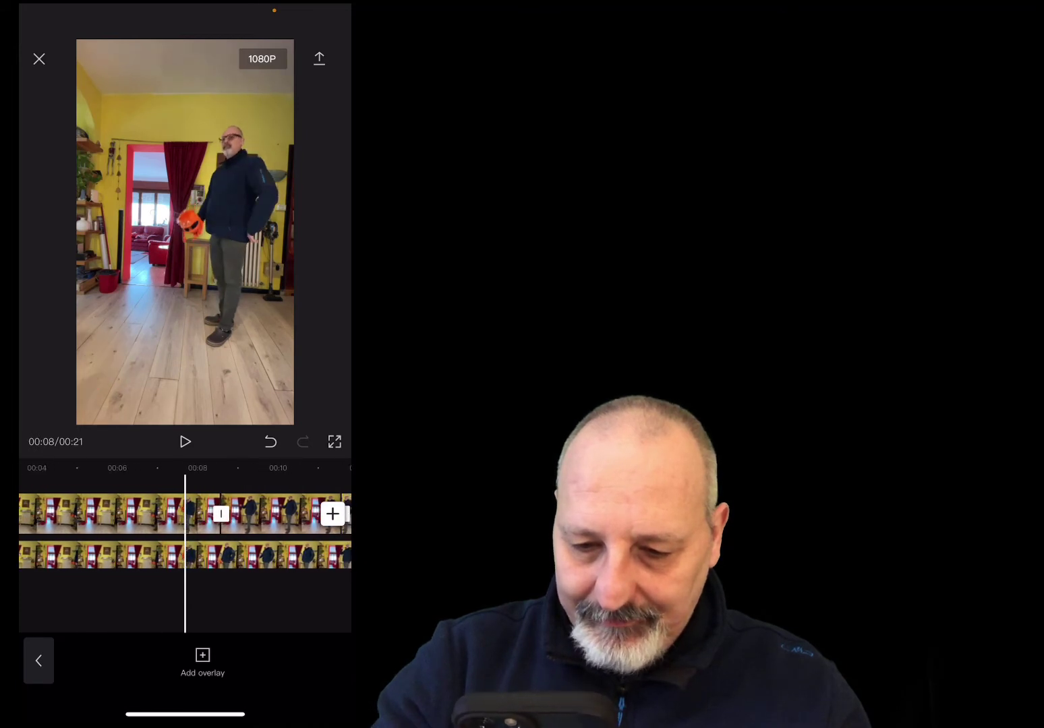
left_click(102, 555)
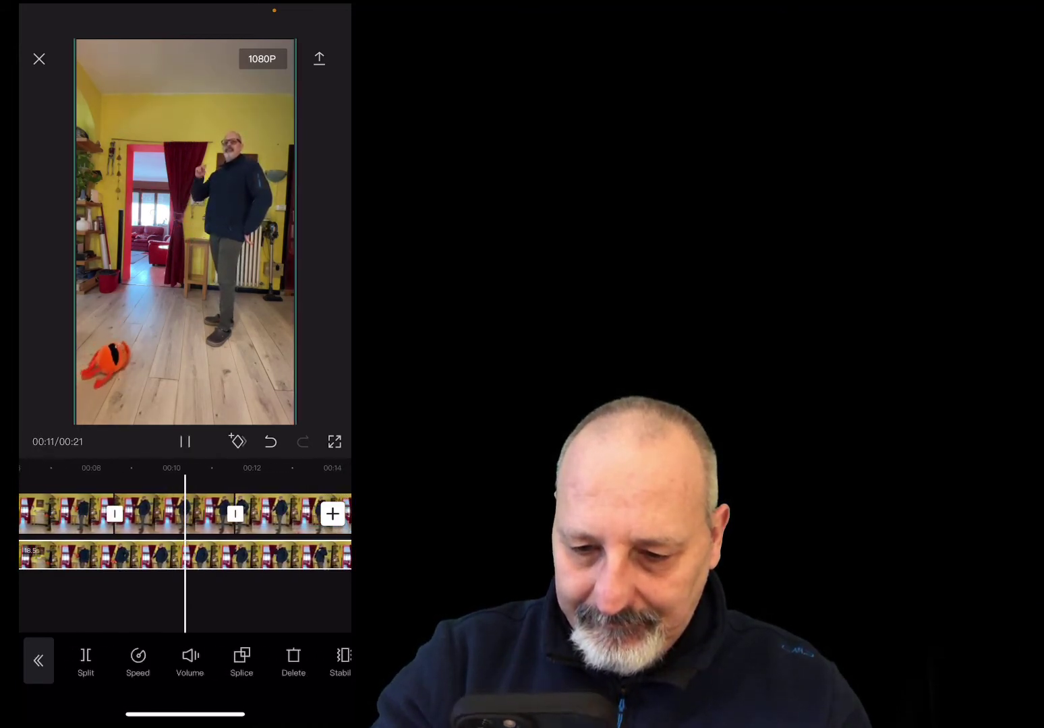
left_click(185, 601)
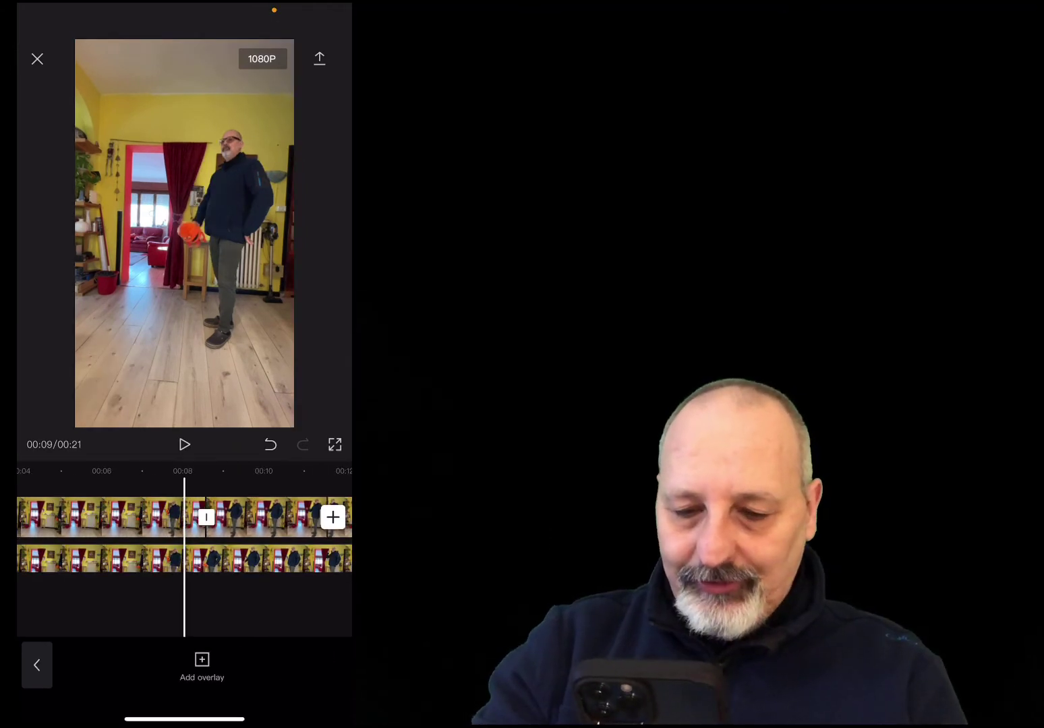
left_click(269, 559)
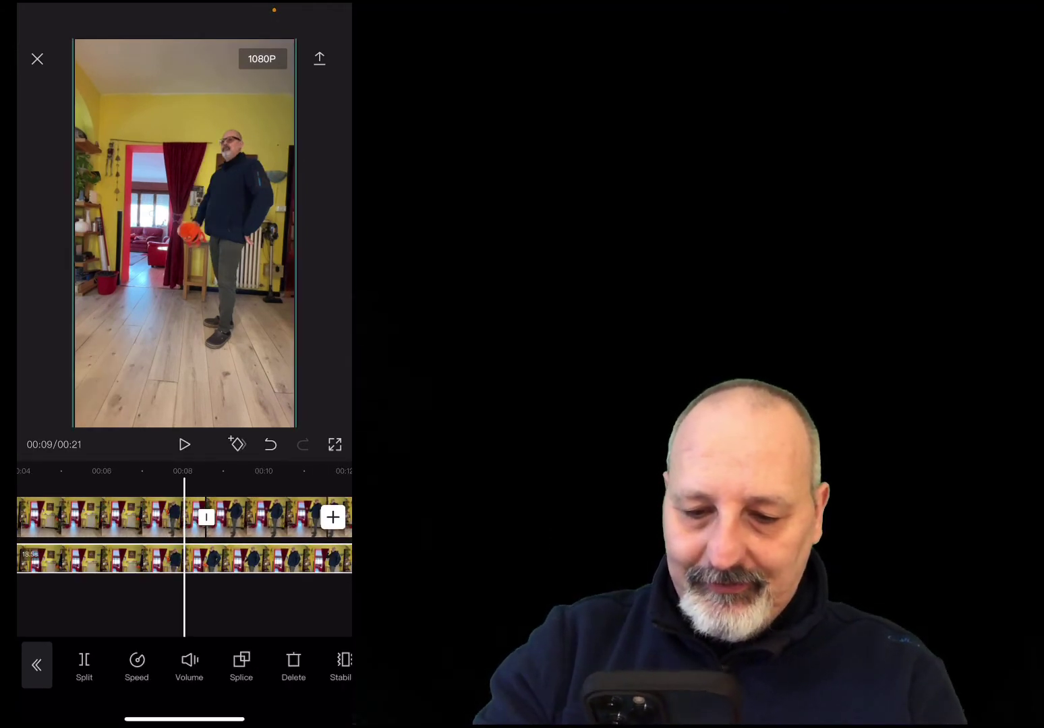
left_click_drag(236, 558, 214, 559)
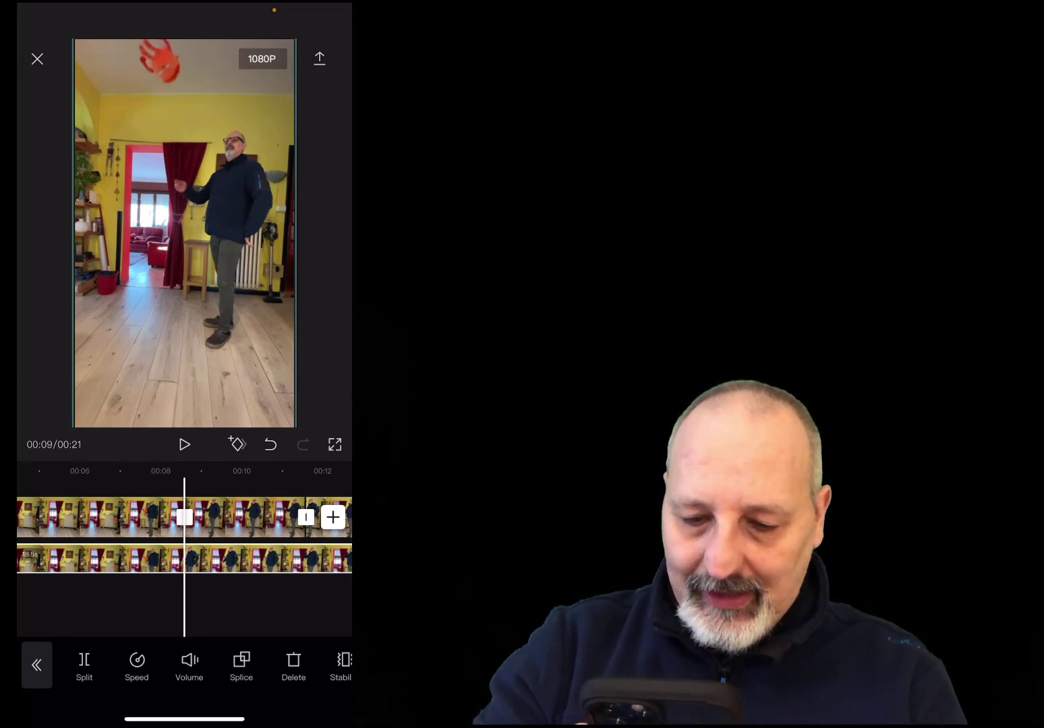
left_click_drag(283, 664, 168, 664)
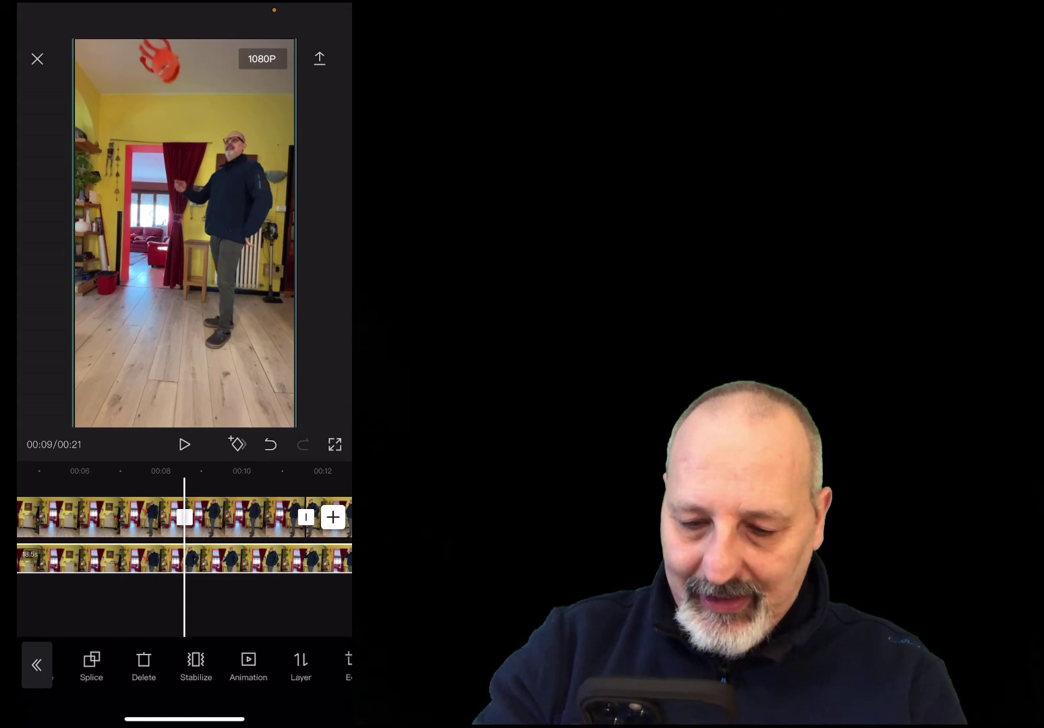
left_click_drag(270, 664, 202, 665)
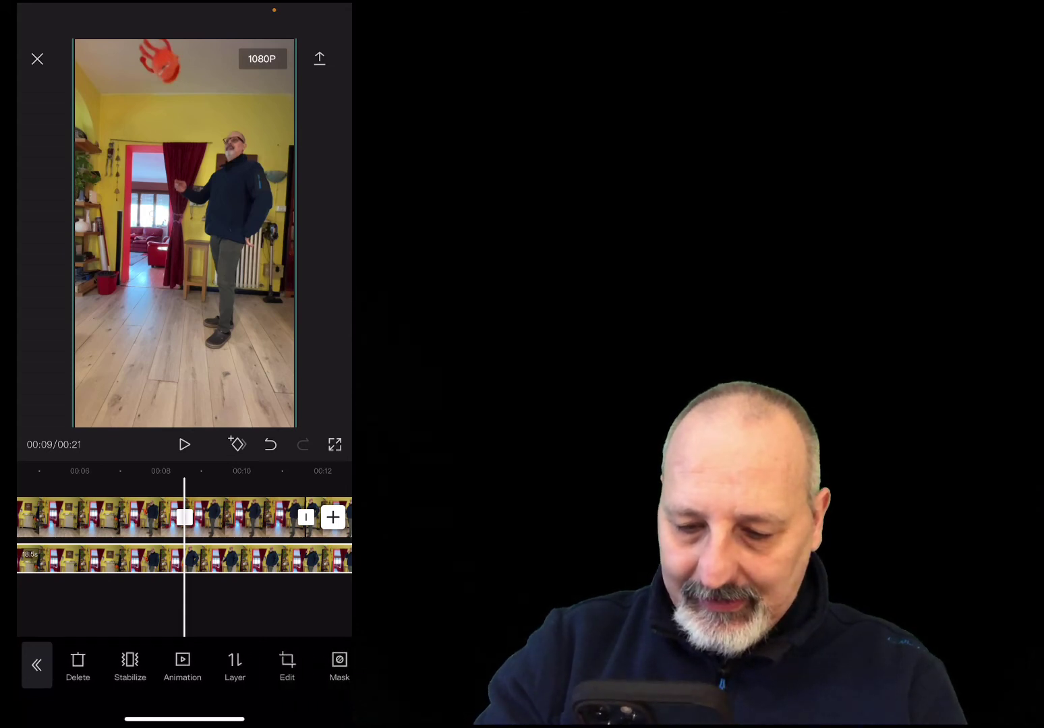
Apply a Split mask to the overlay and turn its line to about 81 degrees
left_click(339, 664)
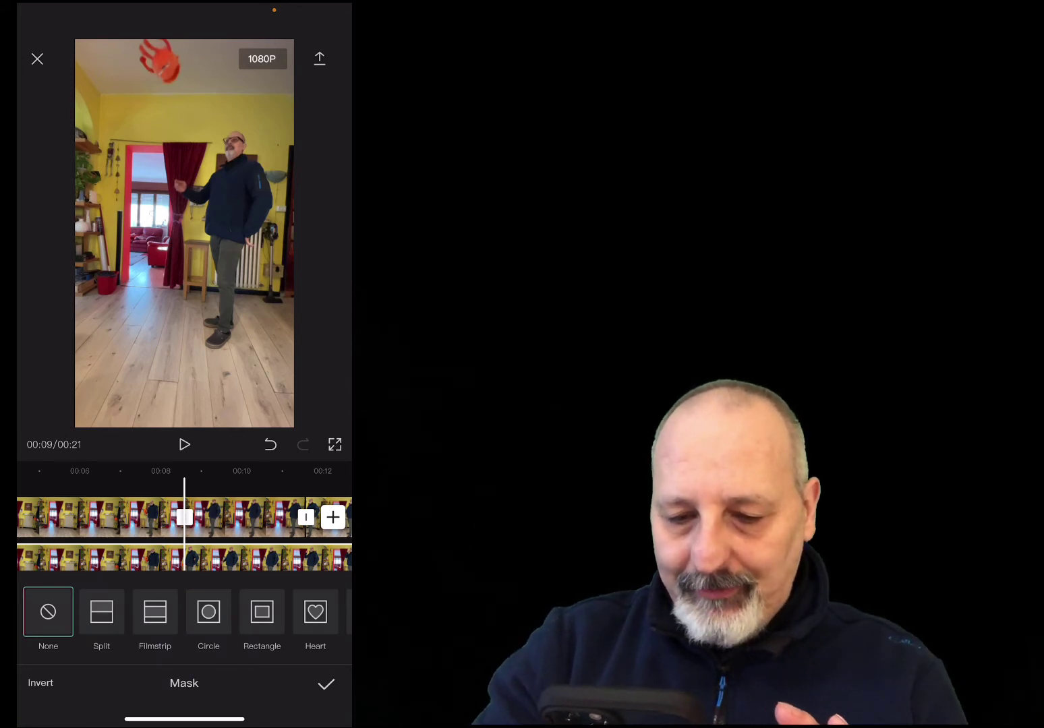
left_click(102, 612)
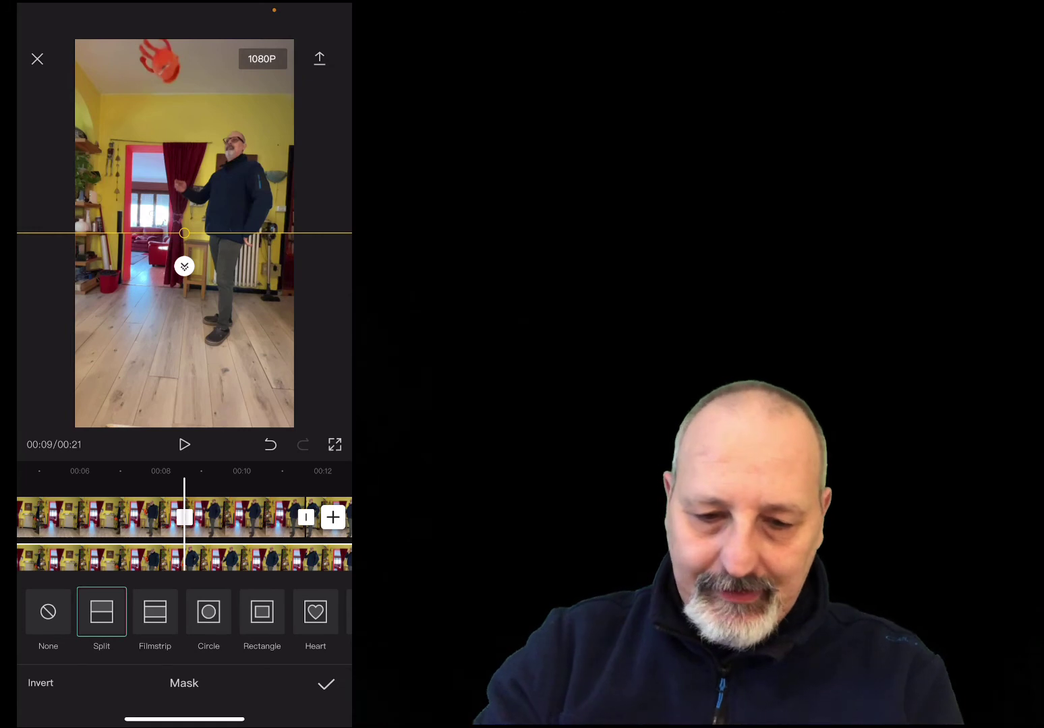
left_click_drag(236, 517, 229, 518)
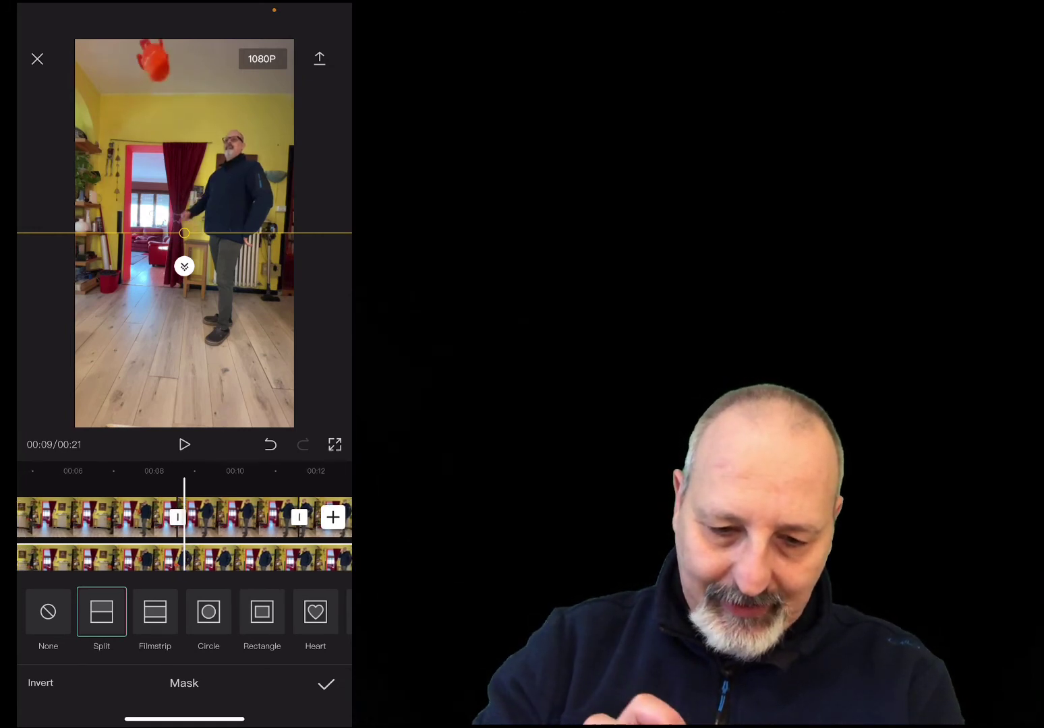
mouse_move(184, 233)
left_mouse_down()
mouse_move(173, 263)
mouse_move(199, 282)
mouse_move(182, 311)
mouse_move(166, 284)
left_mouse_up()
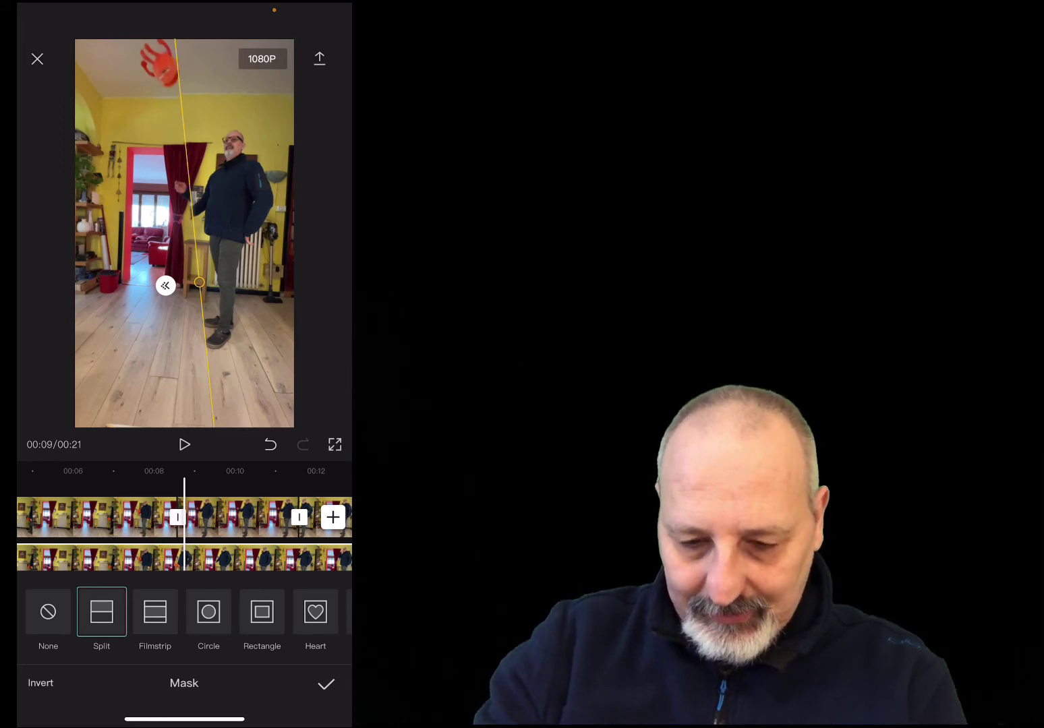
Position the split line just left of the man beside the red curtain, then preview
left_click_drag(199, 282, 188, 281)
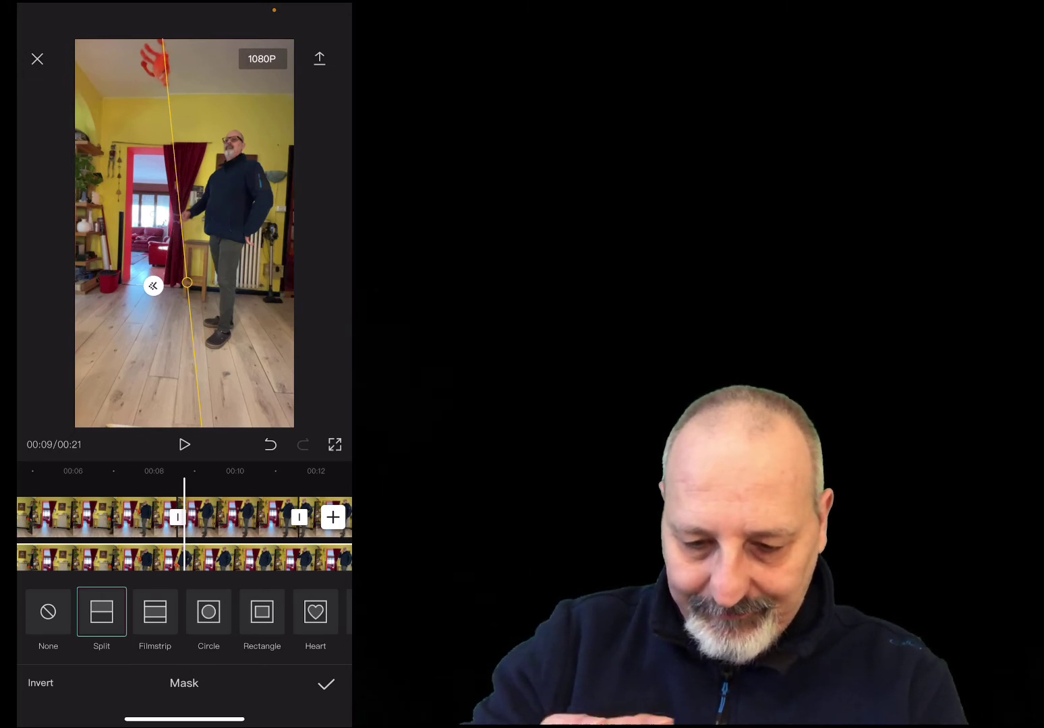
mouse_move(187, 282)
left_mouse_down()
mouse_move(199, 273)
mouse_move(145, 262)
mouse_move(170, 255)
left_mouse_up()
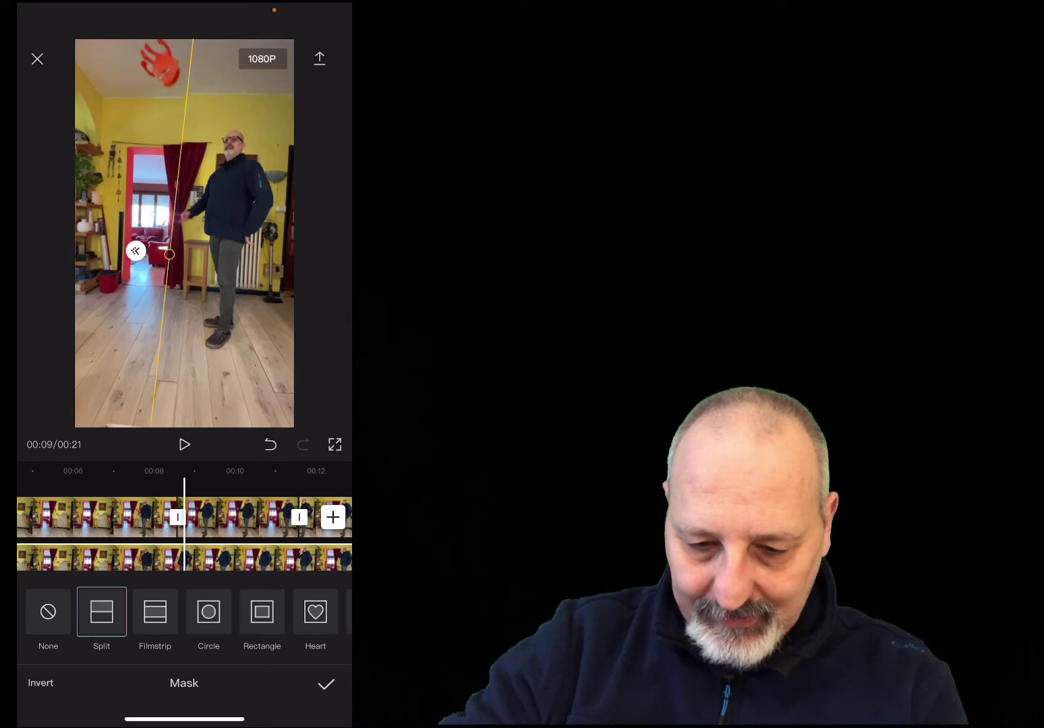
left_click_drag(169, 254, 165, 257)
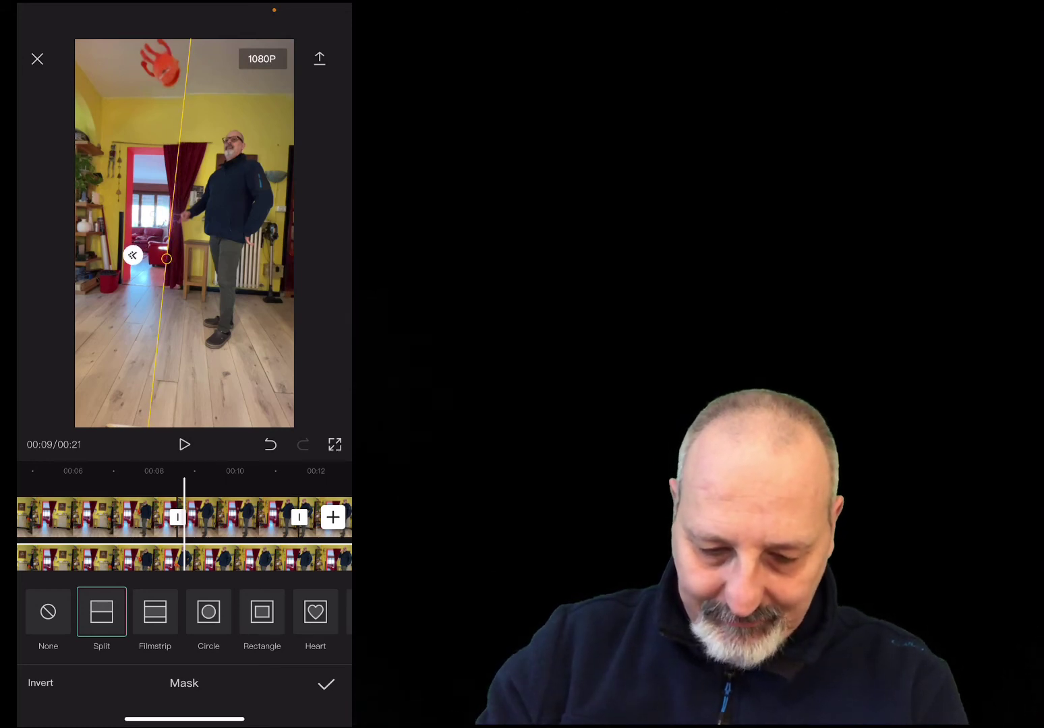
left_click(185, 445)
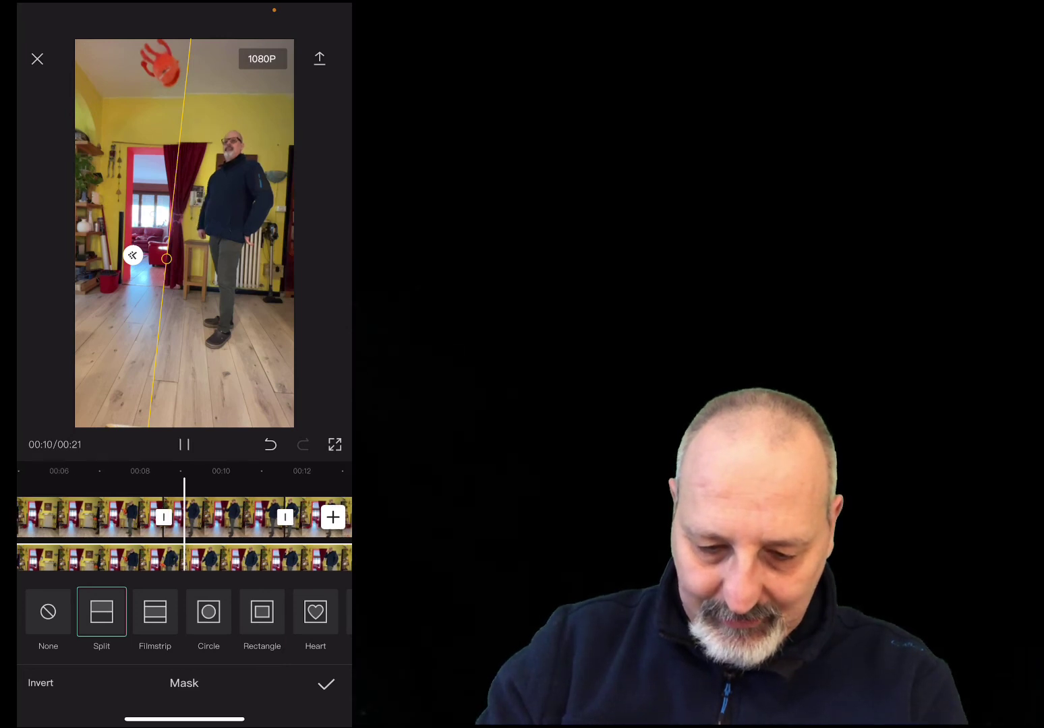
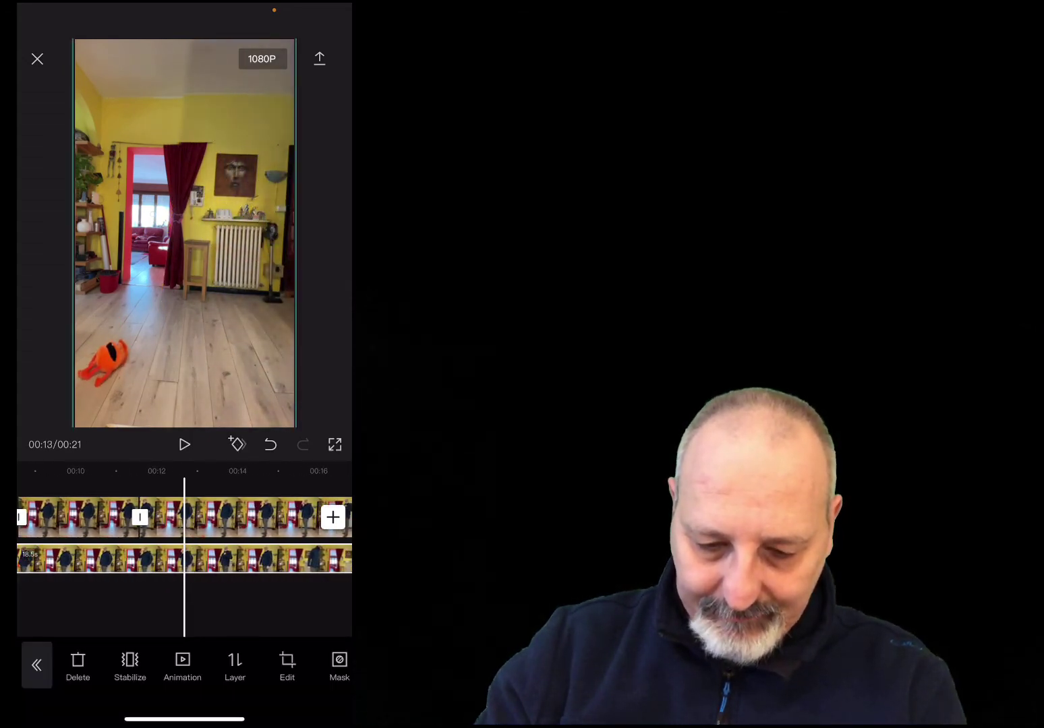
Play the yellow room clip from 00:06 to review the floating-toy overlay
left_click_drag(81, 520, 323, 520)
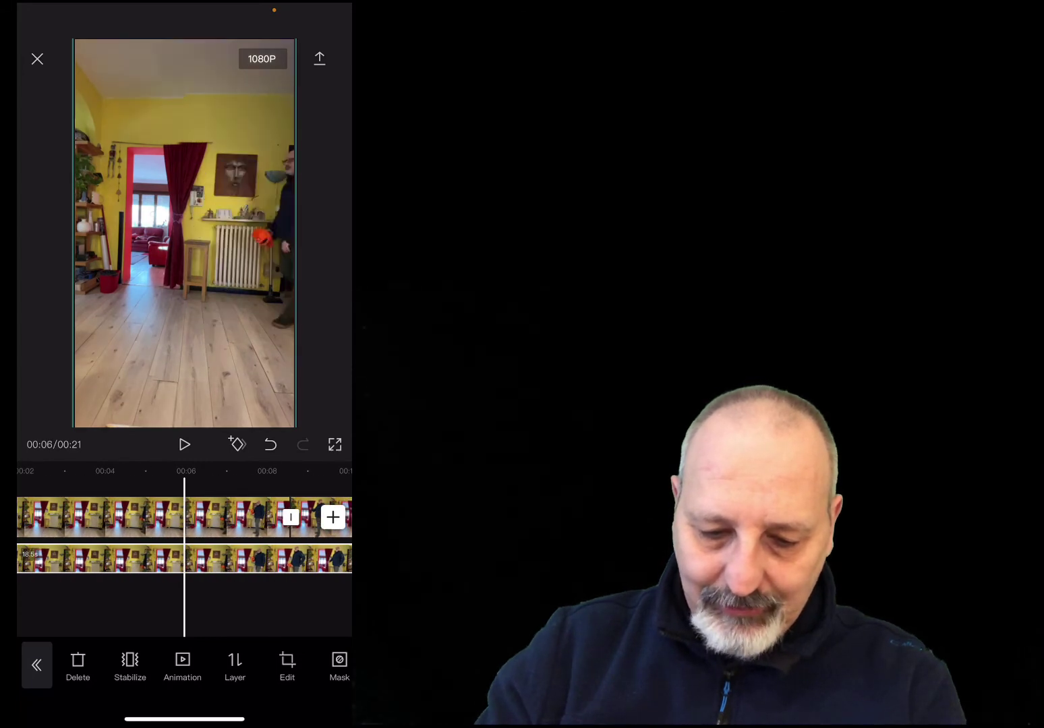
key("space")
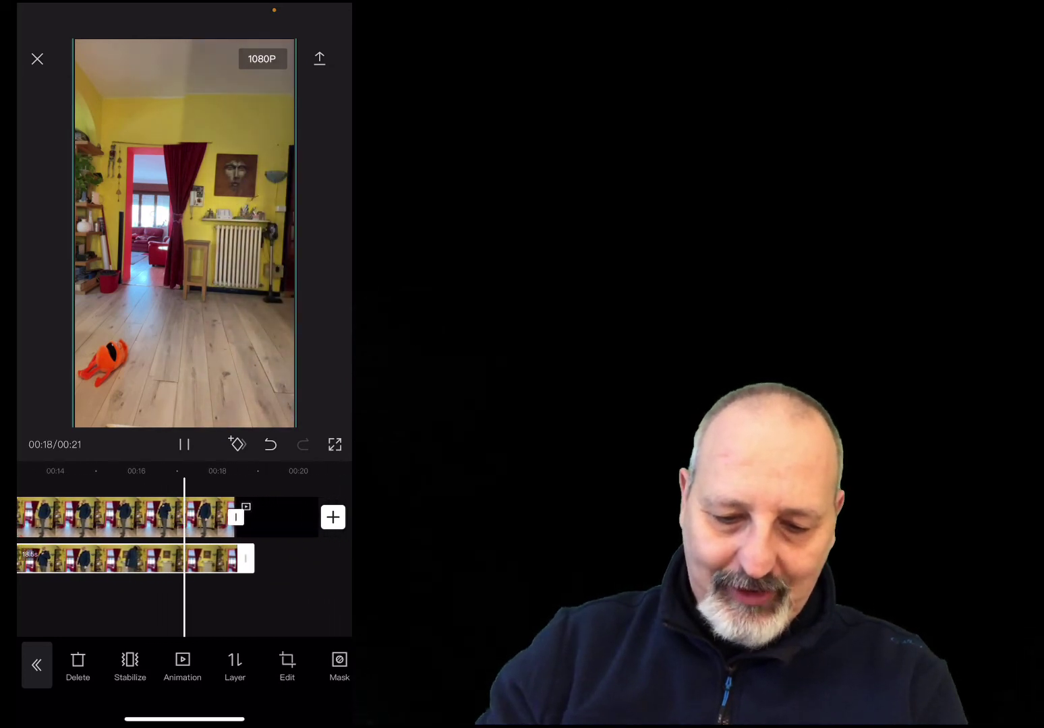
Set the playhead just before 00:06 and play the 21-second edit in full-screen preview
left_click_drag(101, 560, 303, 559)
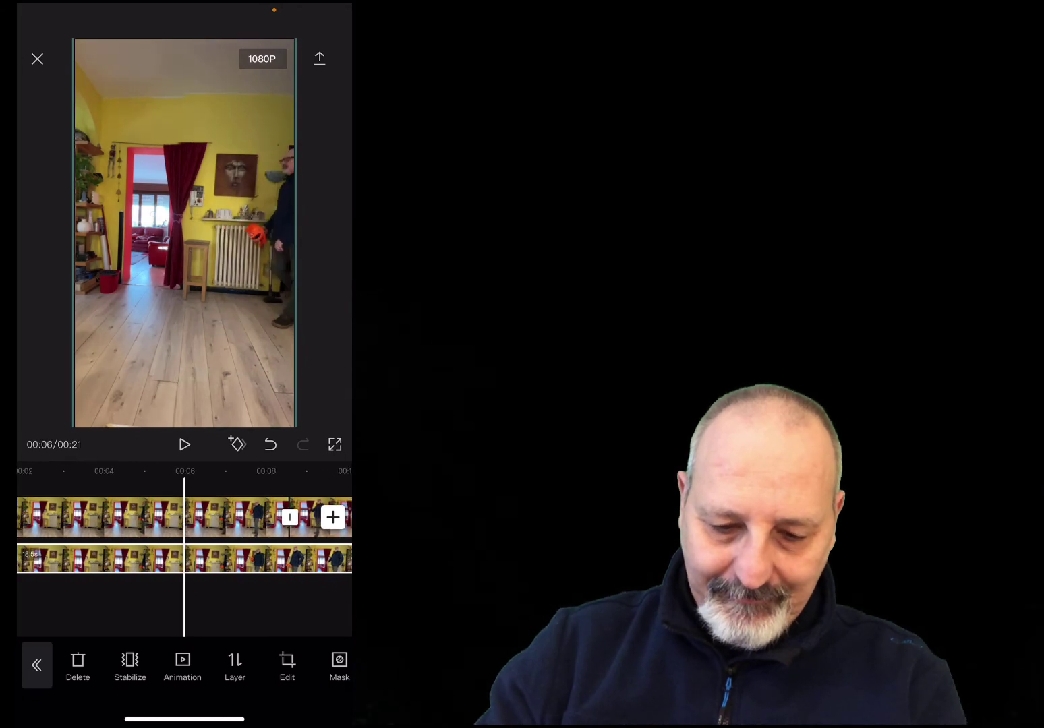
left_click_drag(202, 559, 225, 559)
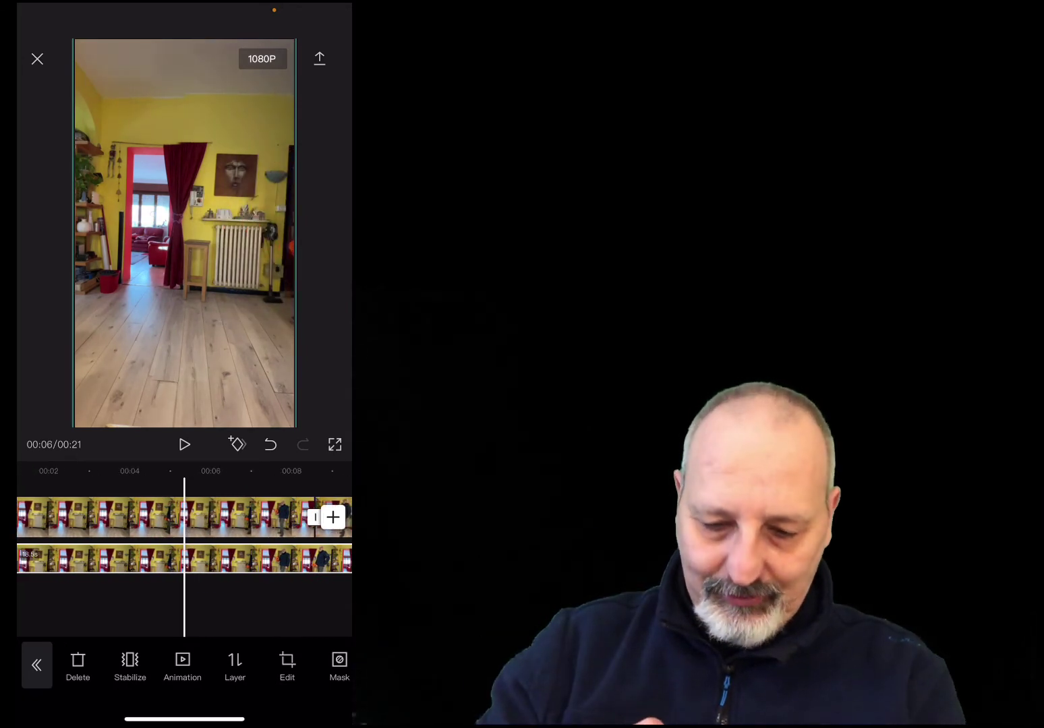
left_click(334, 445)
left_click(41, 669)
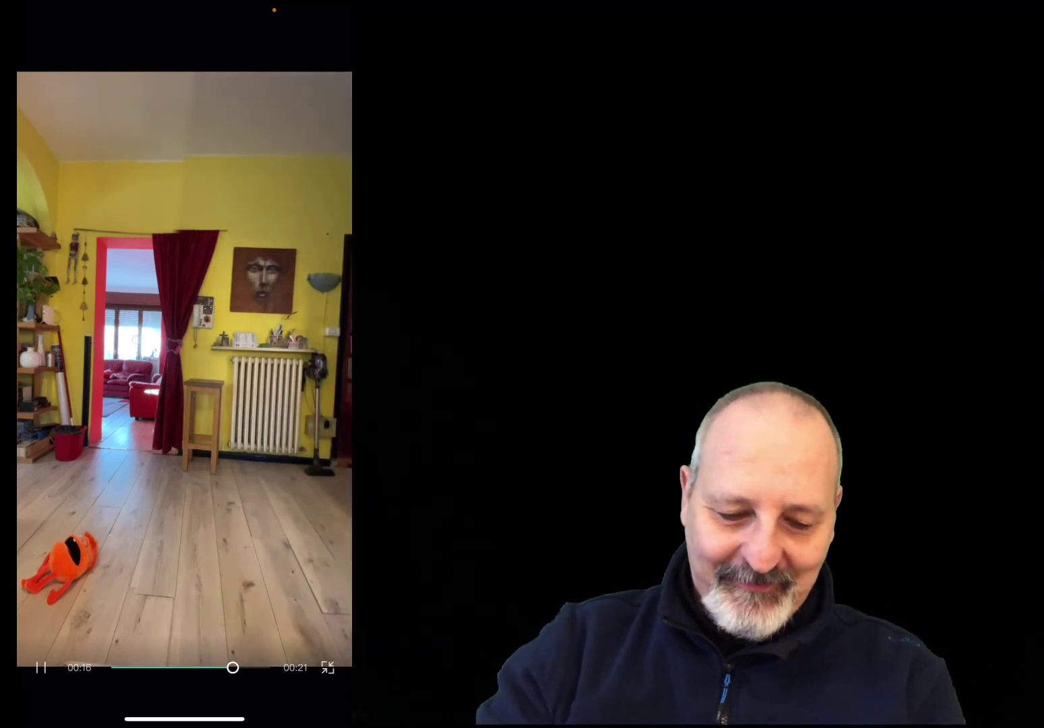
Pause the full-screen preview at 00:17, with the toy lying on the empty floor
key("space")
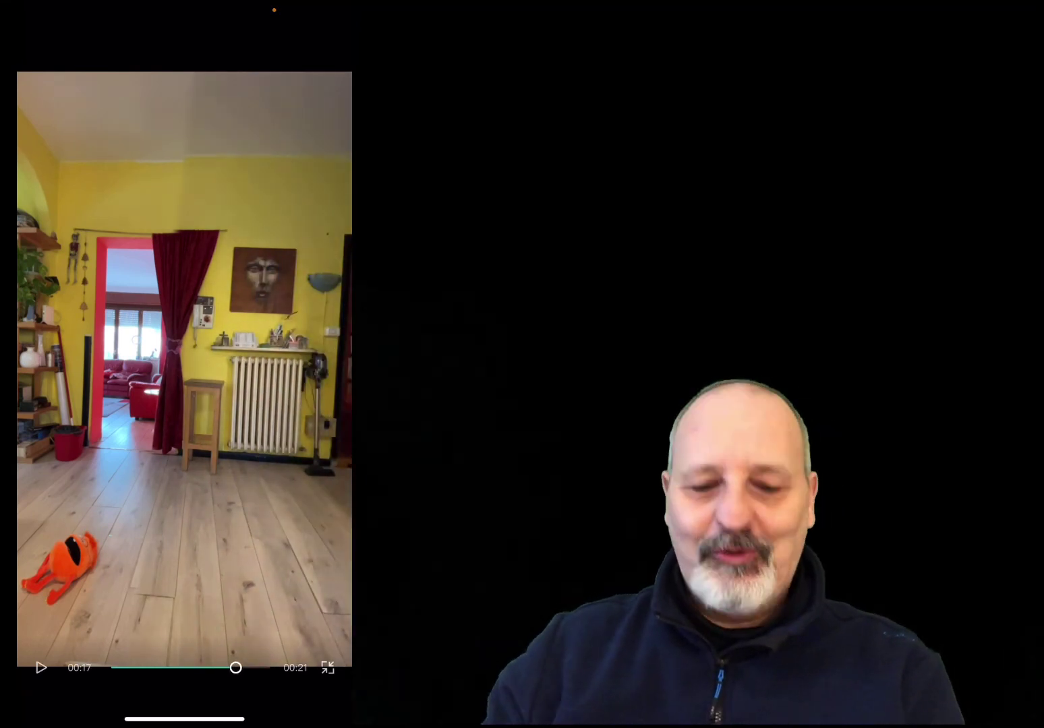